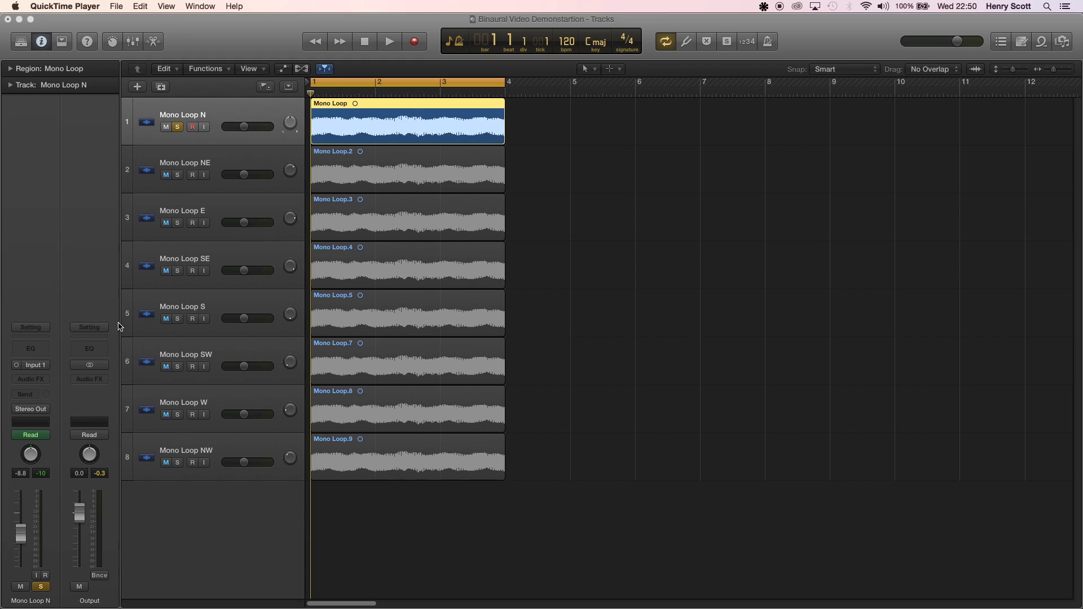
# - Step through all eight Mono Loop regions in Logic Pro X, ending on the N region
pyautogui.click(243, 111)
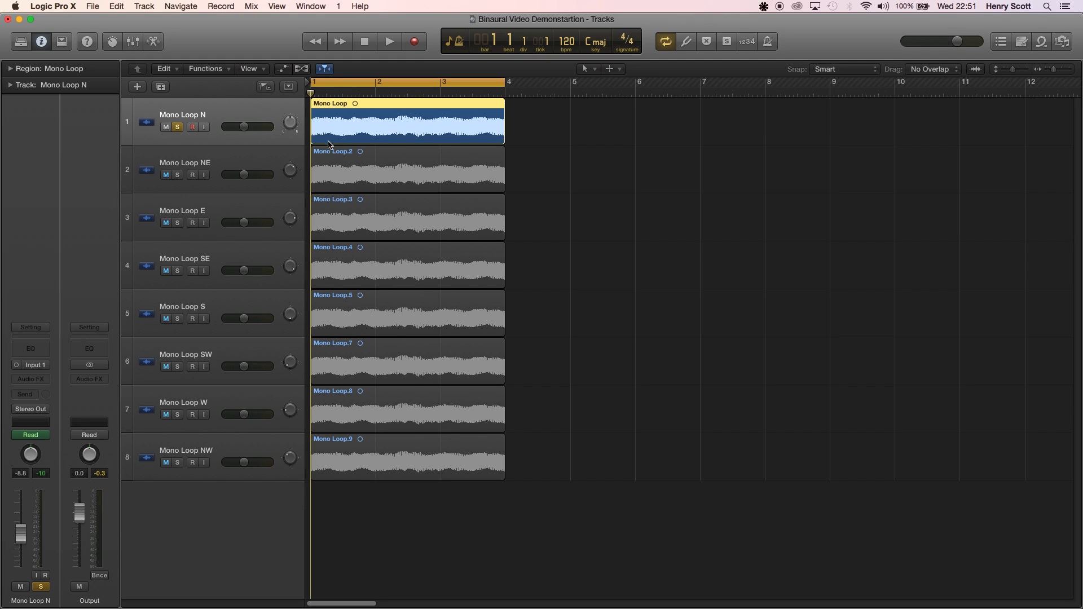
pyautogui.click(415, 151)
pyautogui.click(445, 217)
pyautogui.click(393, 135)
pyautogui.click(423, 169)
pyautogui.click(430, 217)
pyautogui.click(435, 278)
pyautogui.click(438, 314)
pyautogui.click(429, 370)
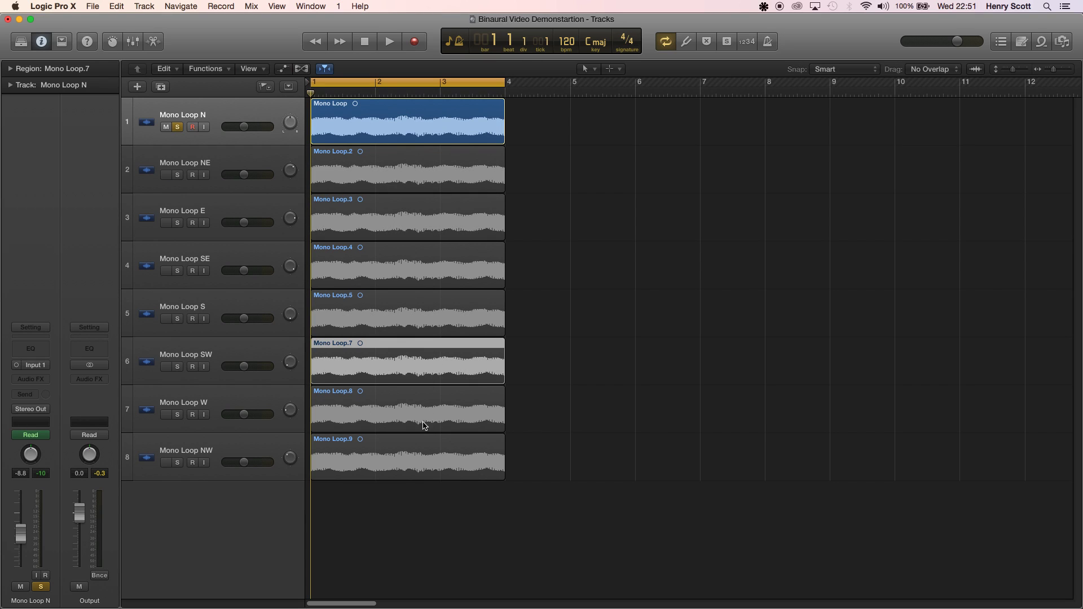
pyautogui.click(425, 427)
pyautogui.click(397, 466)
pyautogui.click(343, 128)
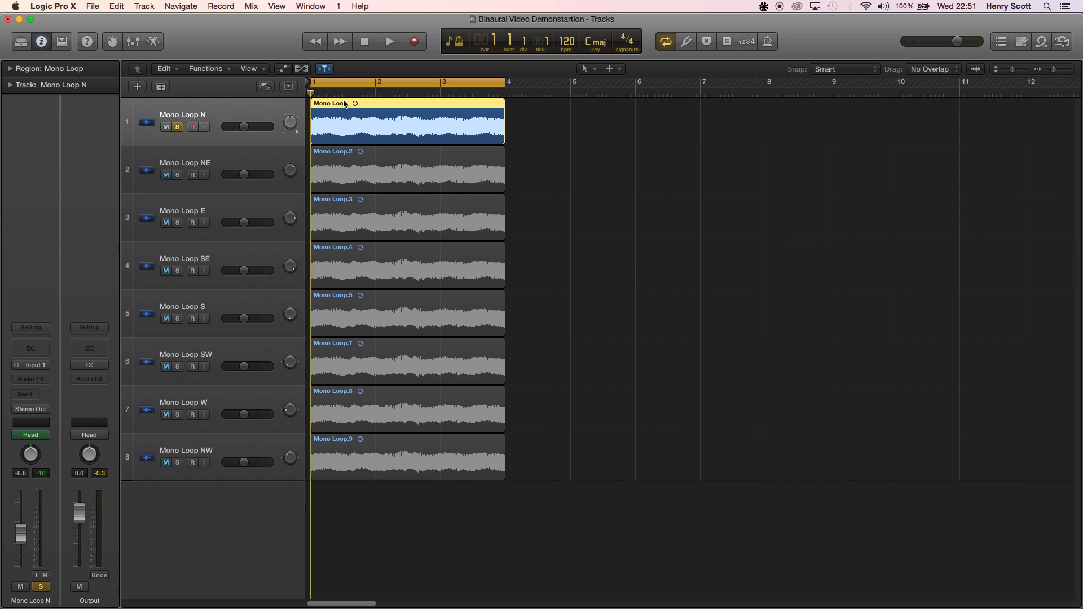
# - Play and stop the loops twice, restarting near the beginning
pyautogui.press('space')
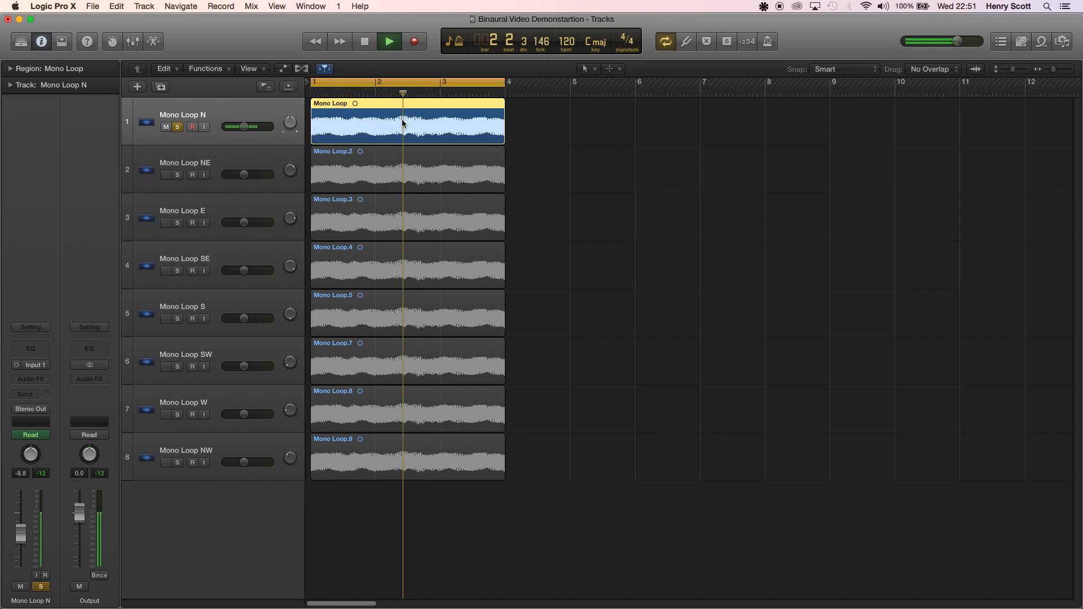
pyautogui.press('space')
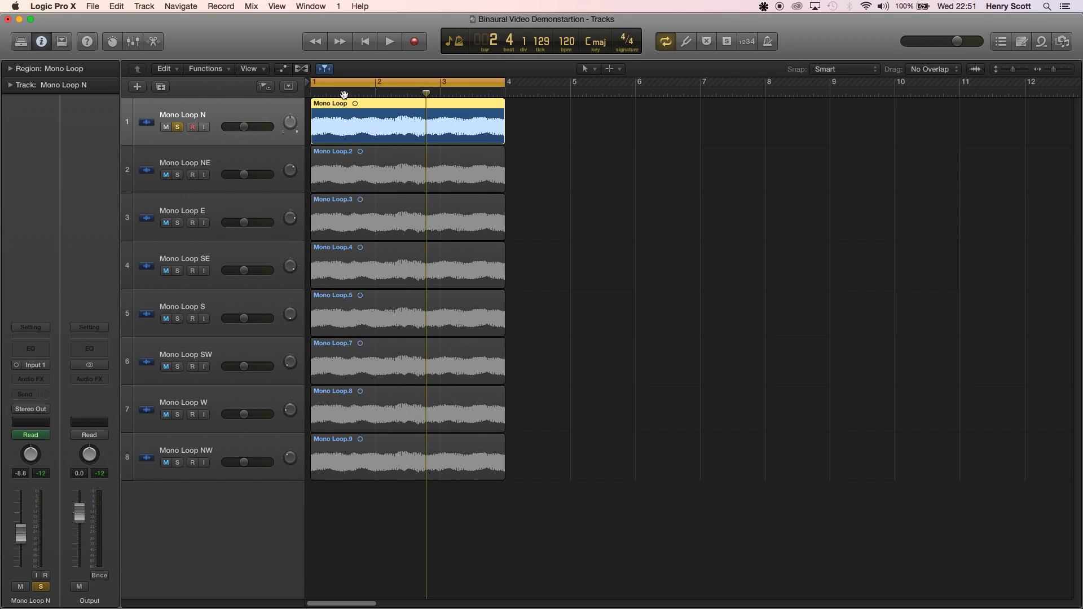
pyautogui.click(343, 94)
pyautogui.press('space')
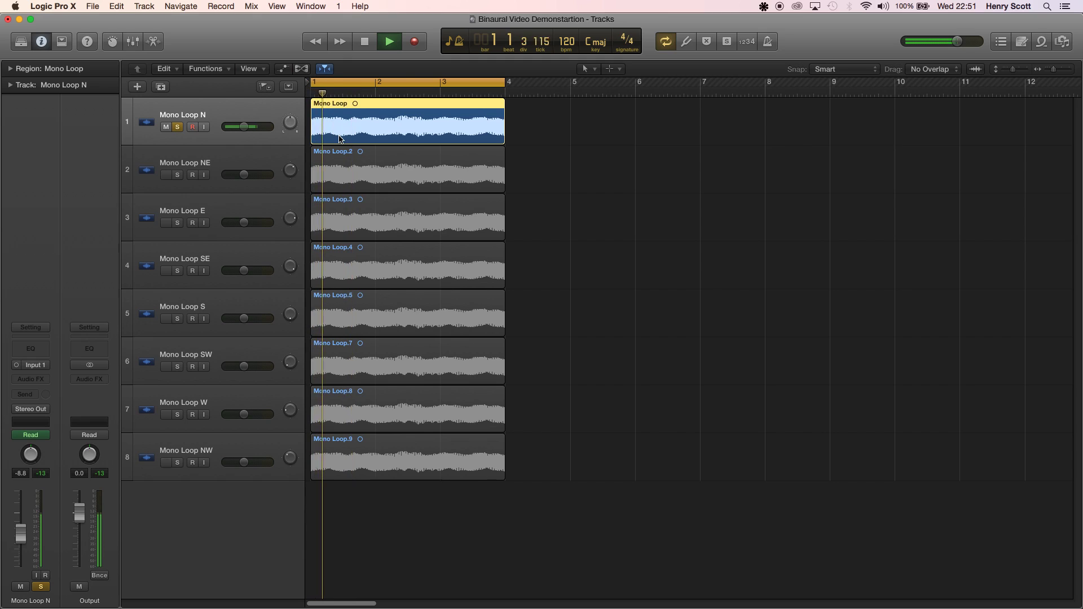
pyautogui.press('space')
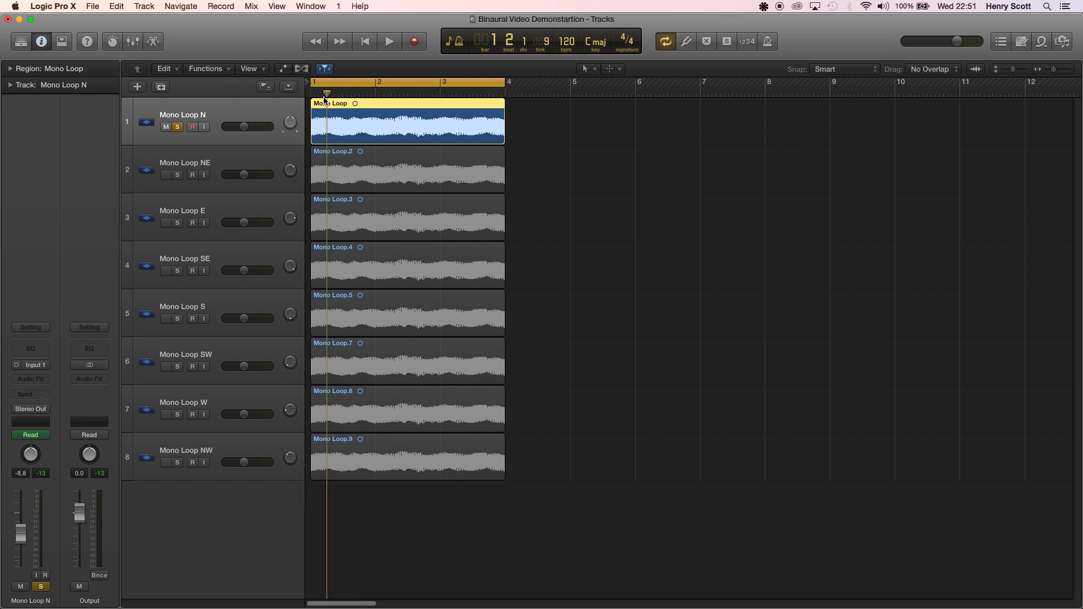
# - Unsolo N and audition the Mono Loop E track soloed, then unsolo it
pyautogui.click(178, 128)
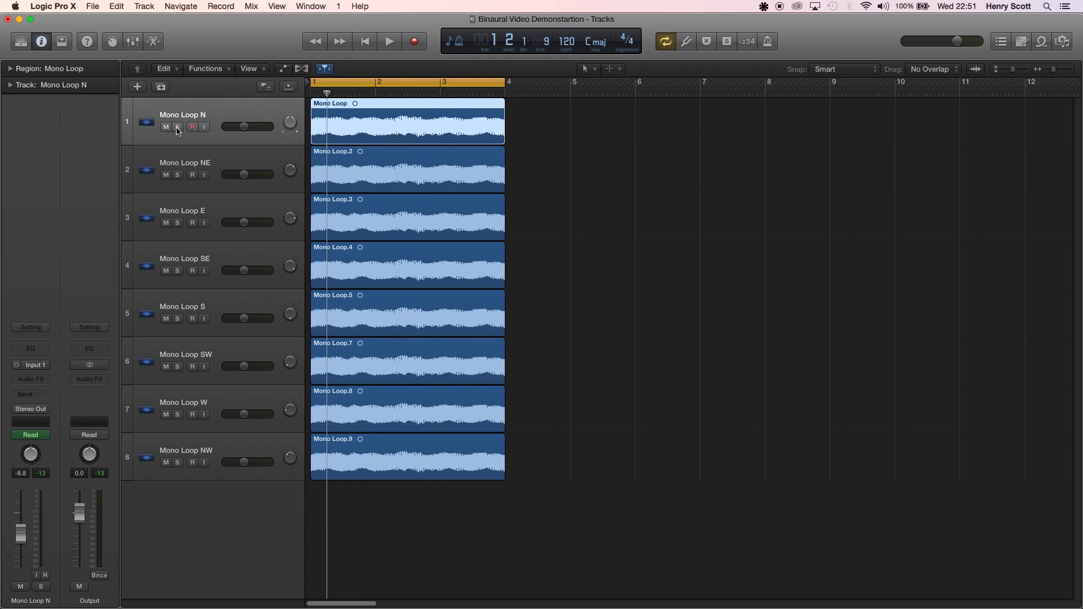
pyautogui.click(178, 224)
pyautogui.press('space')
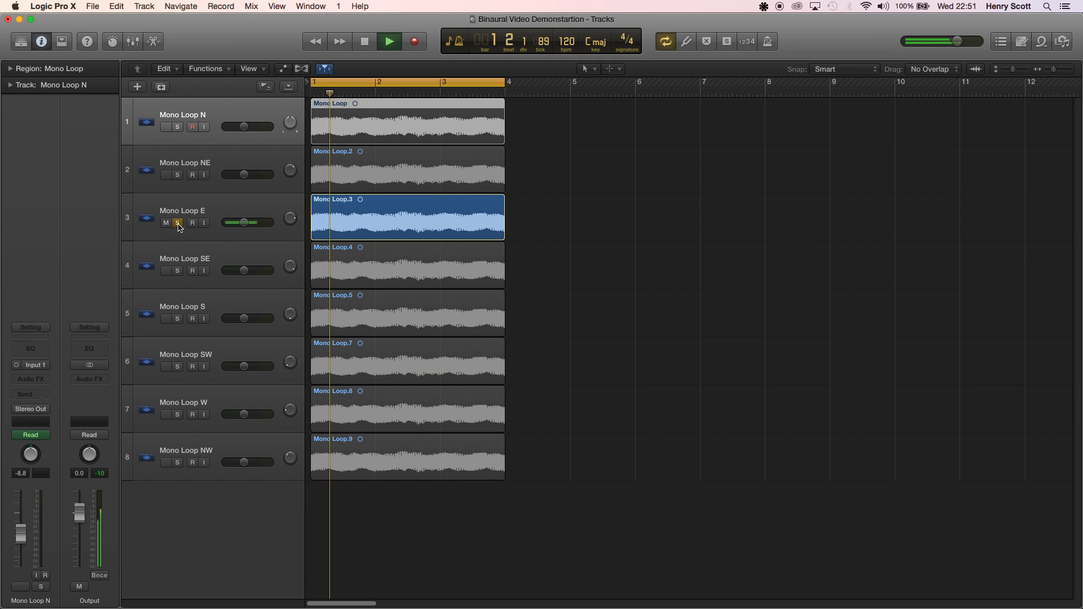
pyautogui.press('space')
pyautogui.click(178, 224)
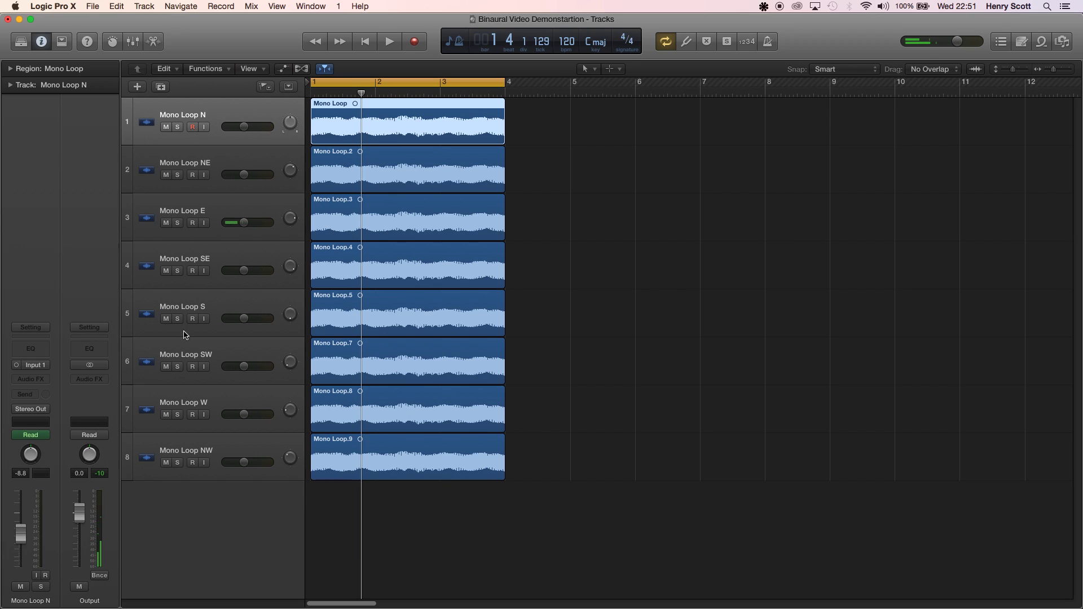
# - Audition the Mono Loop W track soloed, unsolo it, and return the playhead to bar 1
pyautogui.click(177, 415)
pyautogui.press('space')
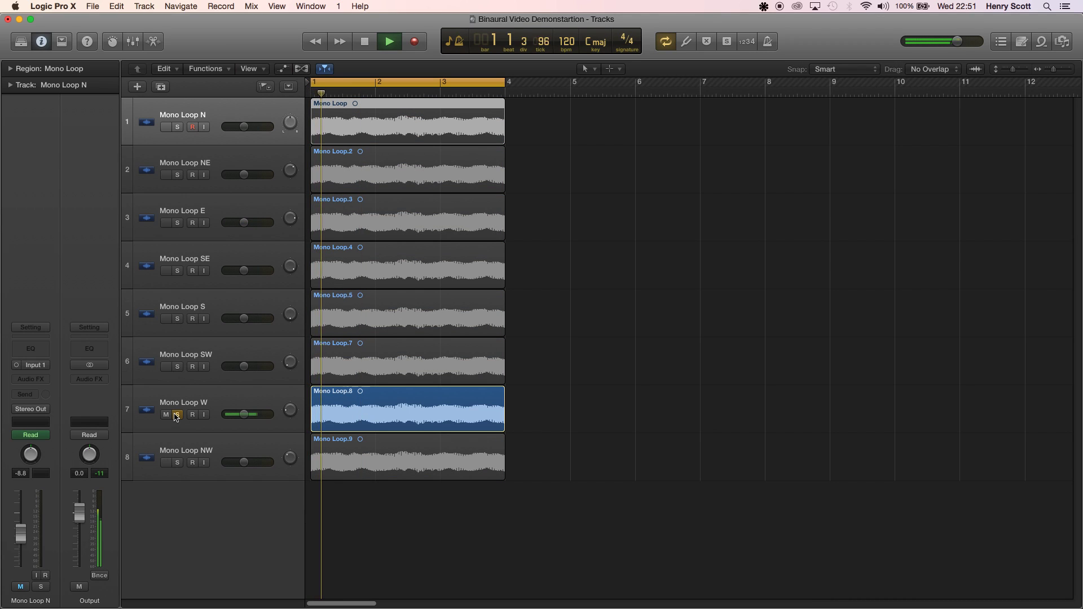
pyautogui.press('space')
pyautogui.click(177, 415)
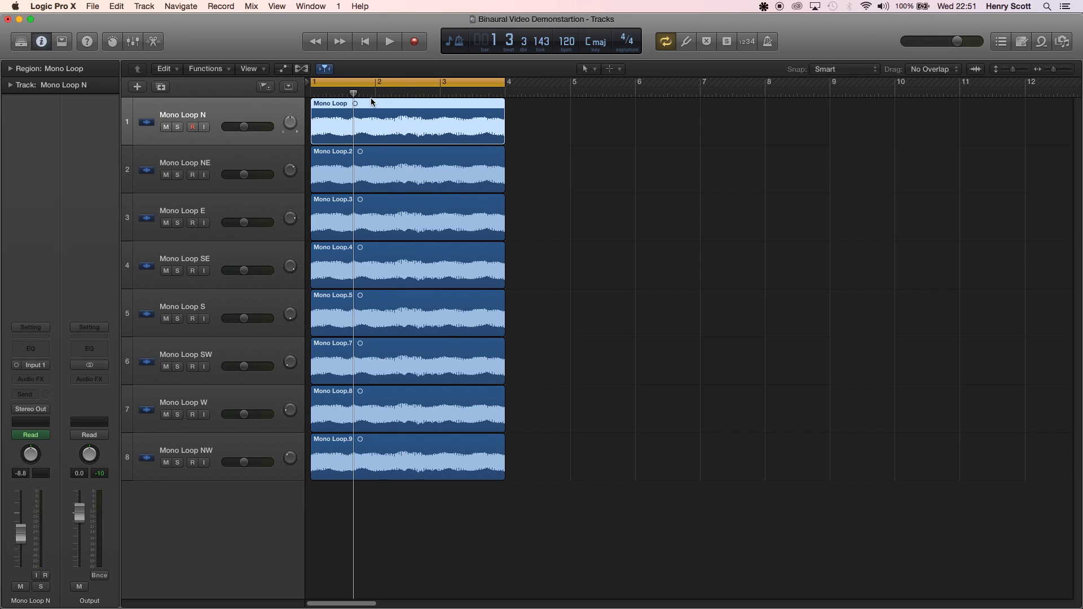
pyautogui.click(312, 92)
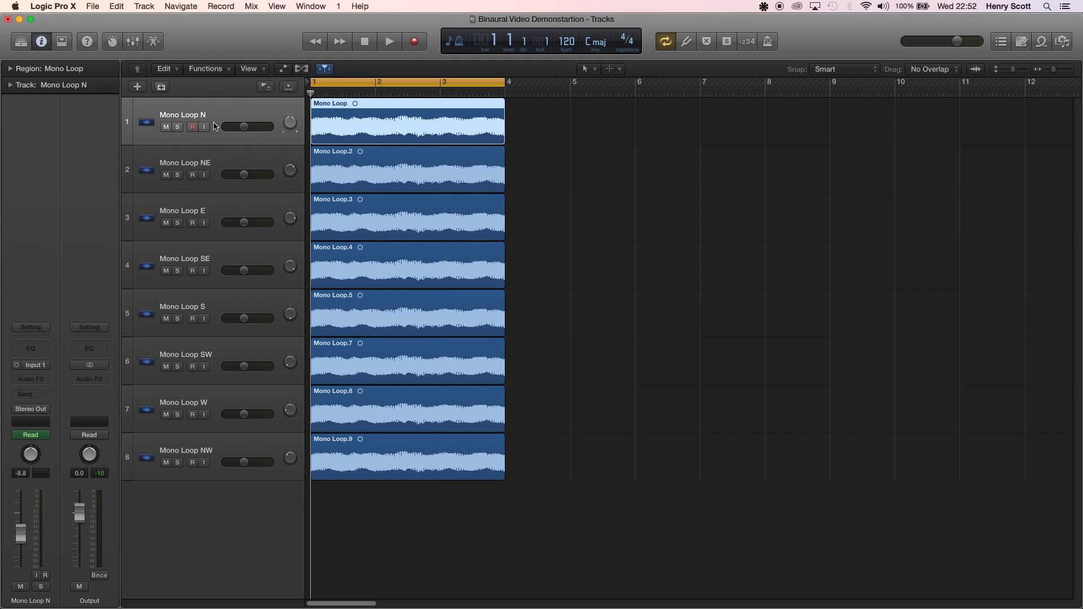
# - Route Mono Loop N's output to Binaural and open its Binaural Panner
pyautogui.click(26, 409)
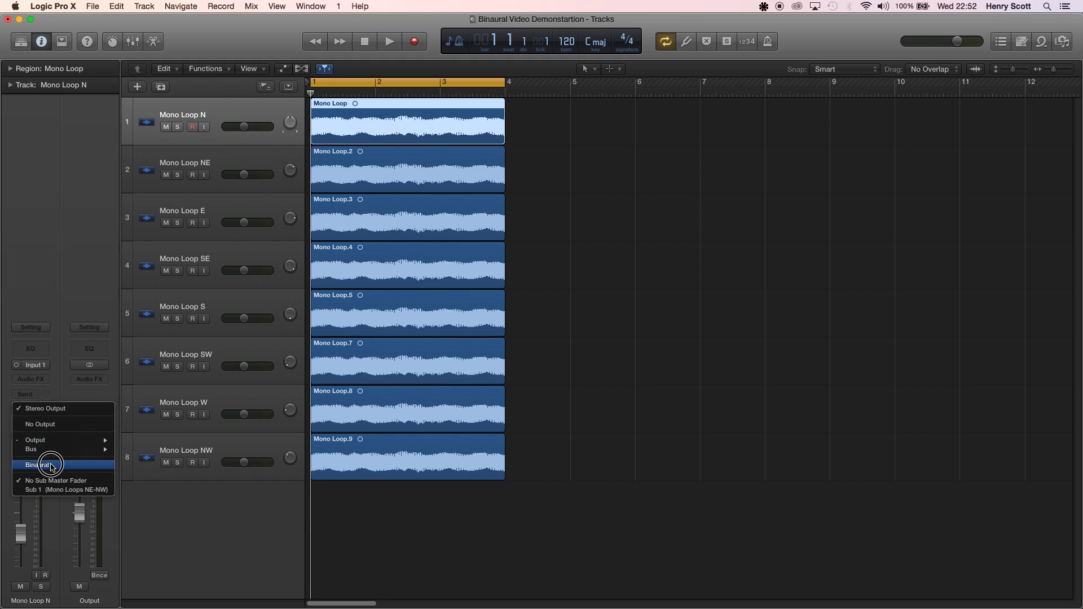
pyautogui.click(64, 470)
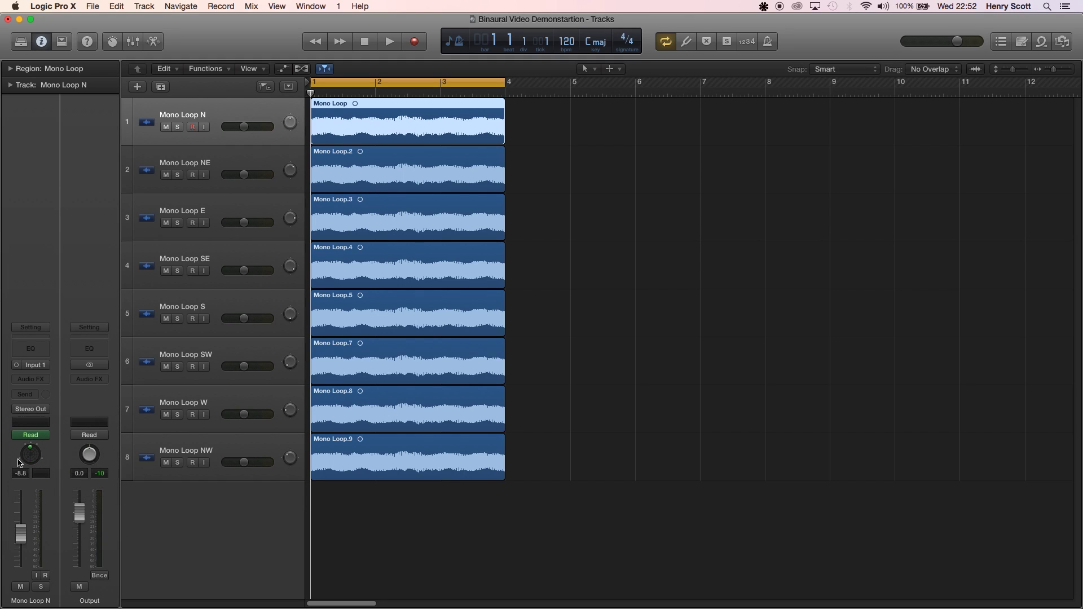
pyautogui.moveTo(31, 451)
pyautogui.mouseDown()
pyautogui.moveTo(25, 458)
pyautogui.moveTo(32, 445)
pyautogui.mouseUp()
pyautogui.doubleClick(31, 462)
# - Place the source left at -91°, toggle Spherical/Planar, and set Size to 20.0 m
pyautogui.moveTo(90, 55); pyautogui.dragTo(473, 129)
pyautogui.moveTo(495, 189)
pyautogui.mouseDown()
pyautogui.moveTo(535, 246)
pyautogui.moveTo(490, 200)
pyautogui.mouseUp()
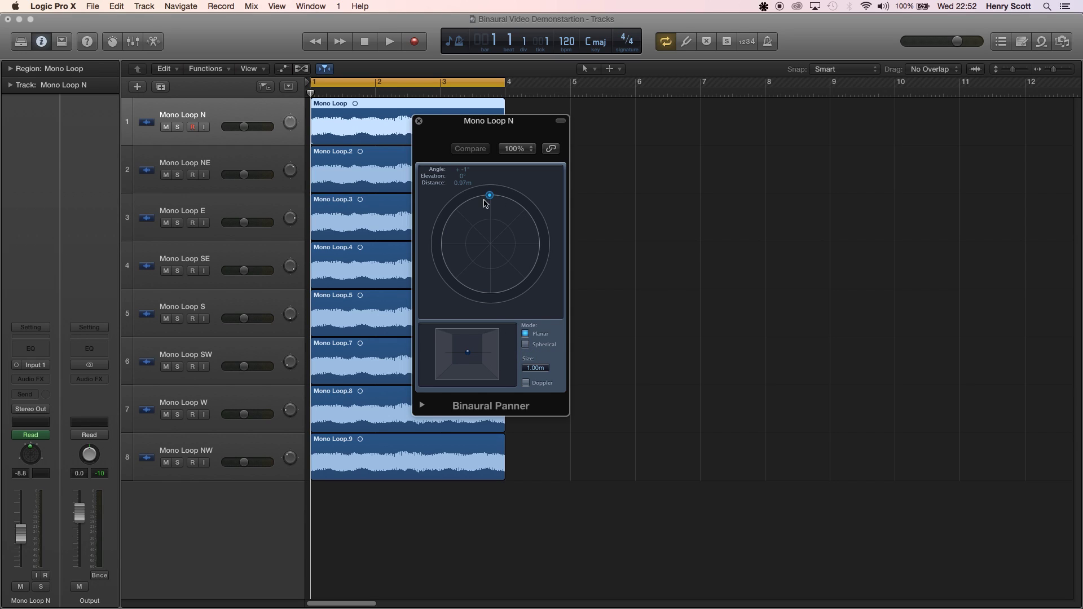
pyautogui.click(525, 344)
pyautogui.moveTo(490, 196)
pyautogui.mouseDown()
pyautogui.moveTo(471, 219)
pyautogui.moveTo(529, 254)
pyautogui.moveTo(469, 215)
pyautogui.moveTo(485, 212)
pyautogui.moveTo(511, 282)
pyautogui.moveTo(519, 229)
pyautogui.moveTo(480, 249)
pyautogui.moveTo(519, 222)
pyautogui.moveTo(470, 279)
pyautogui.moveTo(495, 198)
pyautogui.moveTo(495, 281)
pyautogui.moveTo(499, 199)
pyautogui.moveTo(483, 199)
pyautogui.moveTo(490, 207)
pyautogui.mouseUp()
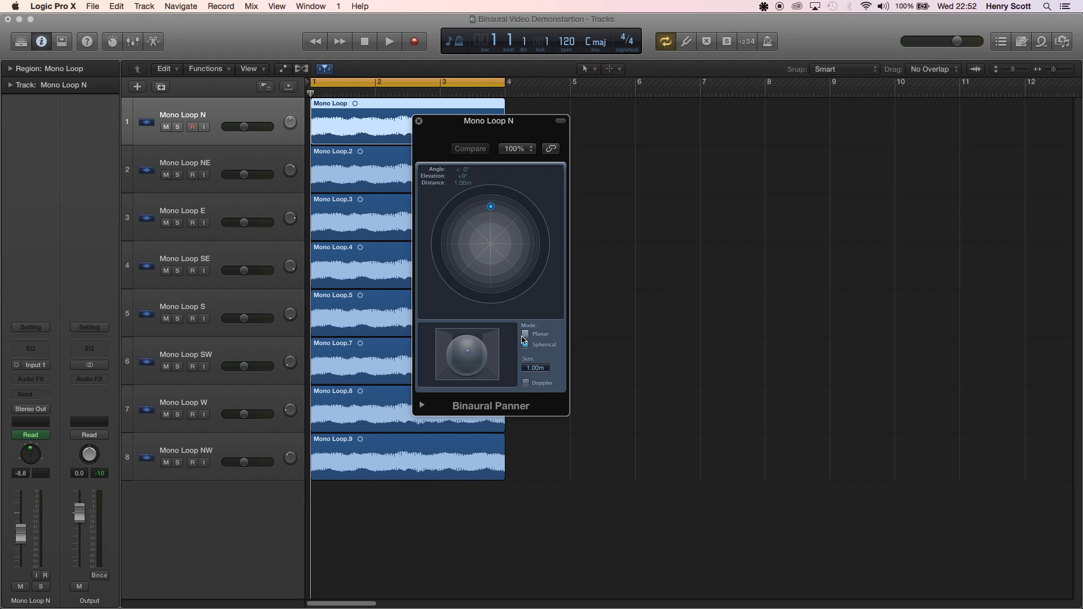
pyautogui.click(525, 333)
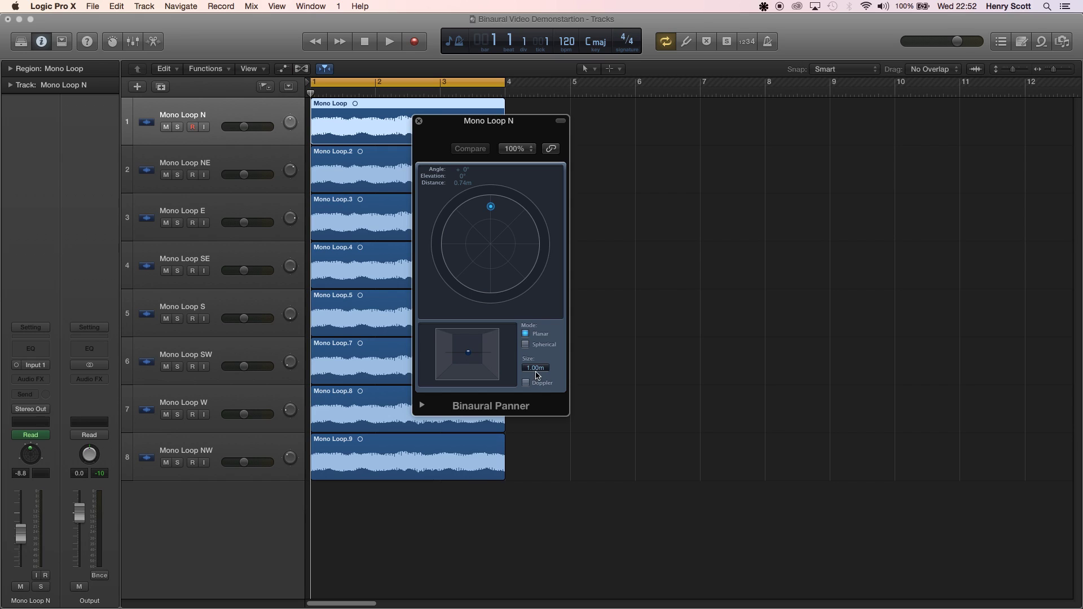
pyautogui.moveTo(535, 367); pyautogui.dragTo(435, 249)
# - Solo Mono Loop N and briefly audition it
pyautogui.click(177, 127)
pyautogui.press('space')
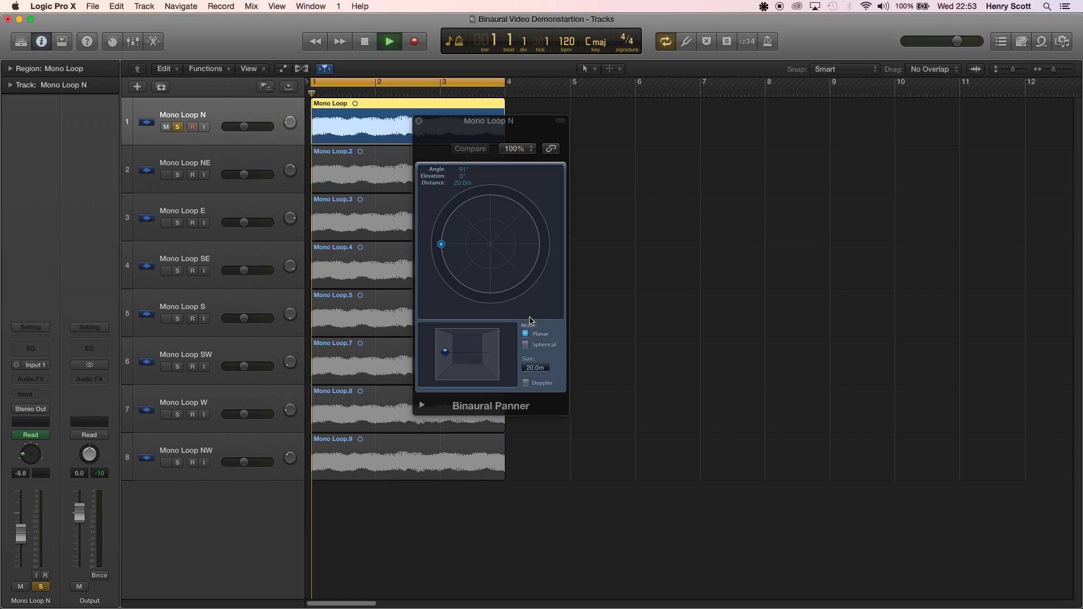
pyautogui.press('space')
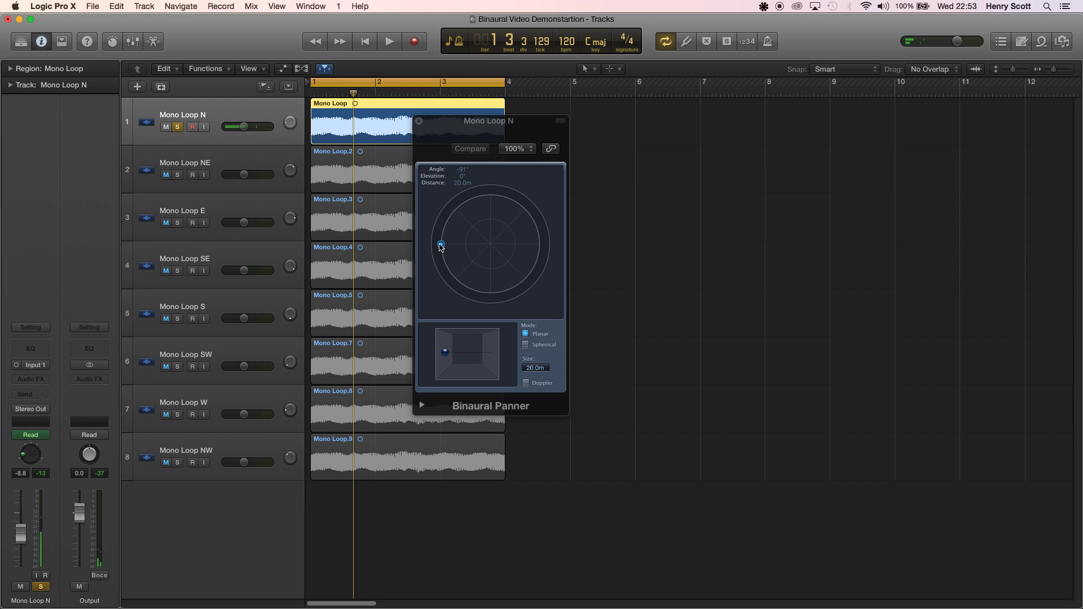
# - Set the Binaural Panner Size to 1.00 m
pyautogui.moveTo(530, 368)
pyautogui.mouseDown()
pyautogui.moveTo(533, 353)
pyautogui.moveTo(535, 367)
pyautogui.mouseUp()
pyautogui.doubleClick(535, 368)
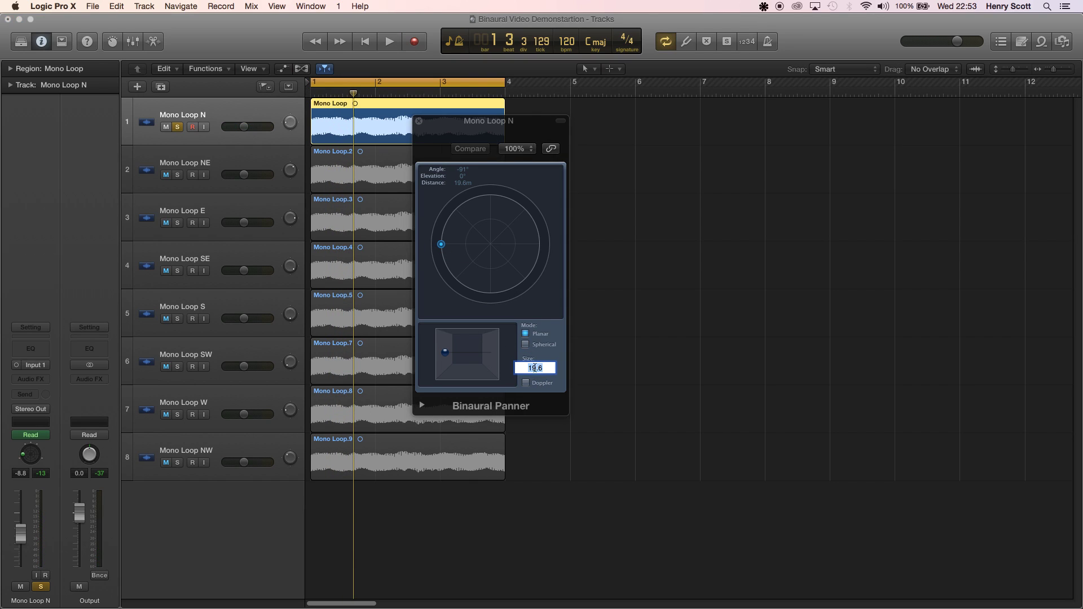
pyautogui.write('1')
pyautogui.press('Return')
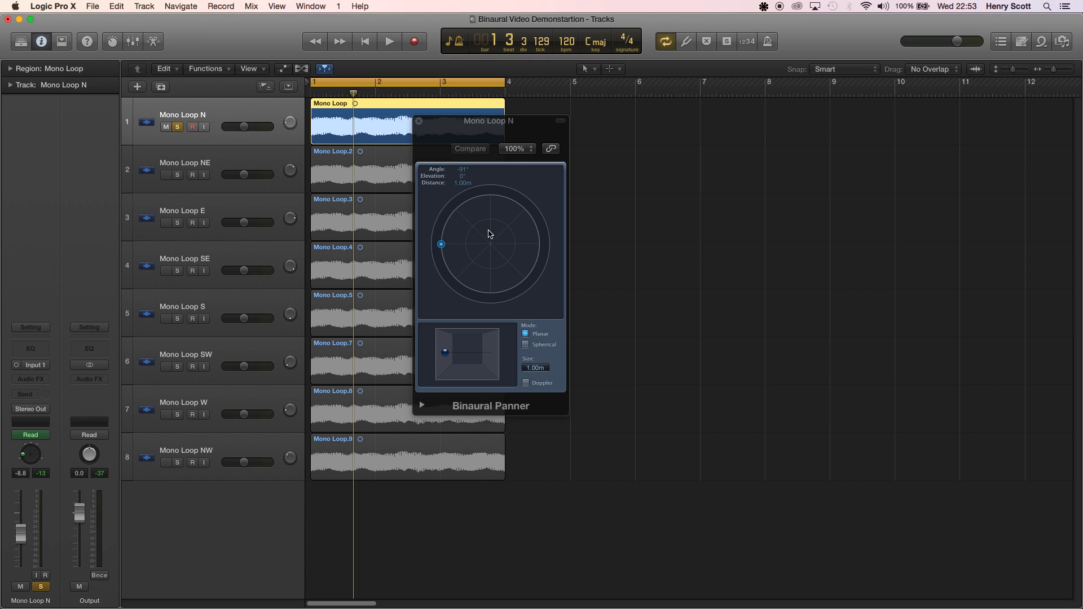
# - Move the source to the front, try Doppler on and off, pull it inward, and play
pyautogui.moveTo(504, 180); pyautogui.dragTo(495, 178)
pyautogui.click(526, 383)
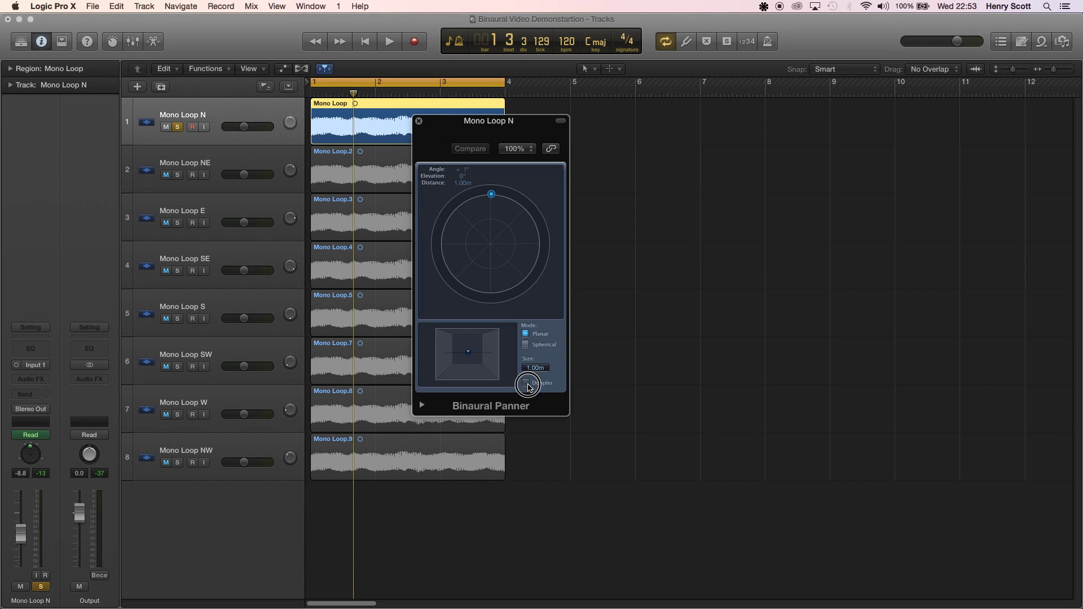
pyautogui.click(525, 383)
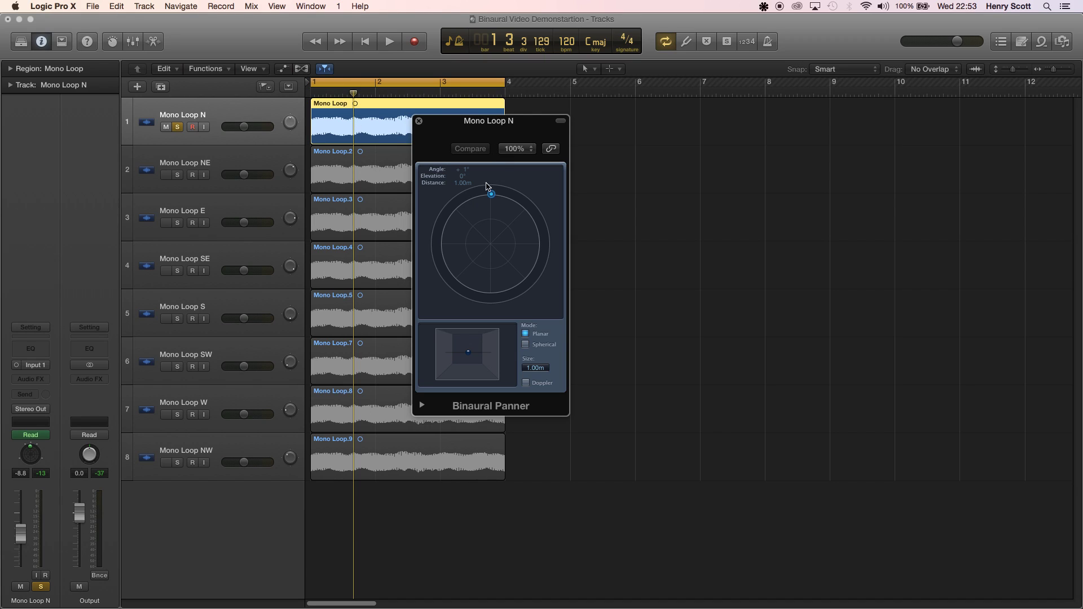
pyautogui.moveTo(493, 197)
pyautogui.mouseDown()
pyautogui.moveTo(489, 221)
pyautogui.moveTo(492, 204)
pyautogui.moveTo(506, 209)
pyautogui.moveTo(525, 253)
pyautogui.moveTo(454, 273)
pyautogui.moveTo(530, 234)
pyautogui.moveTo(471, 237)
pyautogui.moveTo(494, 207)
pyautogui.moveTo(510, 209)
pyautogui.moveTo(513, 257)
pyautogui.moveTo(488, 286)
pyautogui.moveTo(443, 276)
pyautogui.moveTo(437, 239)
pyautogui.moveTo(464, 204)
pyautogui.moveTo(512, 214)
pyautogui.moveTo(523, 253)
pyautogui.moveTo(458, 270)
pyautogui.moveTo(453, 233)
pyautogui.moveTo(502, 214)
pyautogui.moveTo(528, 241)
pyautogui.moveTo(498, 276)
pyautogui.moveTo(455, 237)
pyautogui.moveTo(489, 216)
pyautogui.moveTo(490, 195)
pyautogui.mouseUp()
pyautogui.press('space')
pyautogui.press('space')
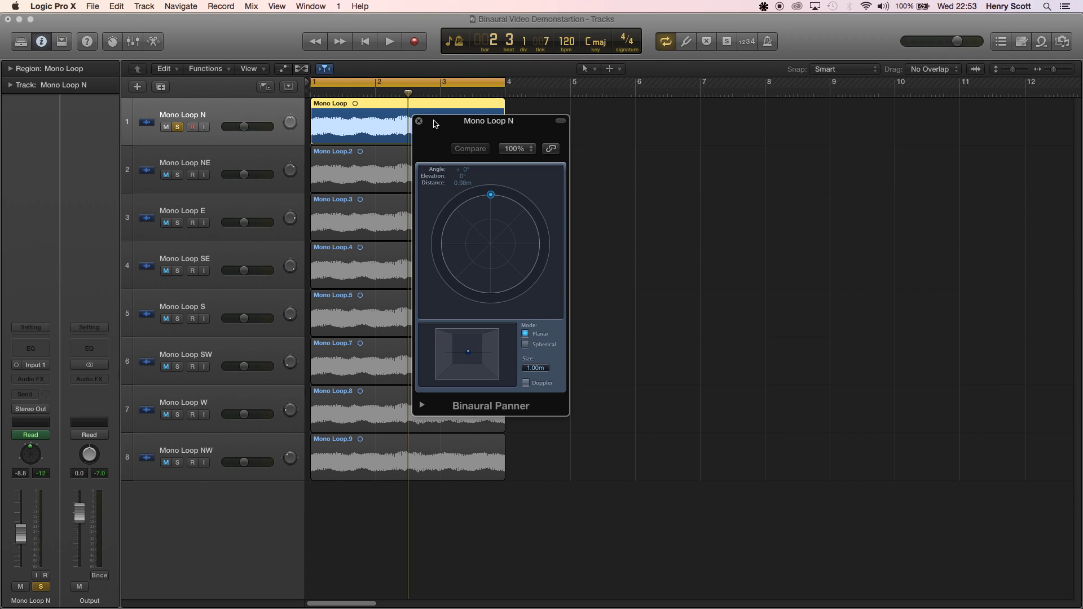
# - Close the panner, check Mono Loop SE's panner (+135°, 1.00 m), then select Mono Loop N
pyautogui.click(418, 122)
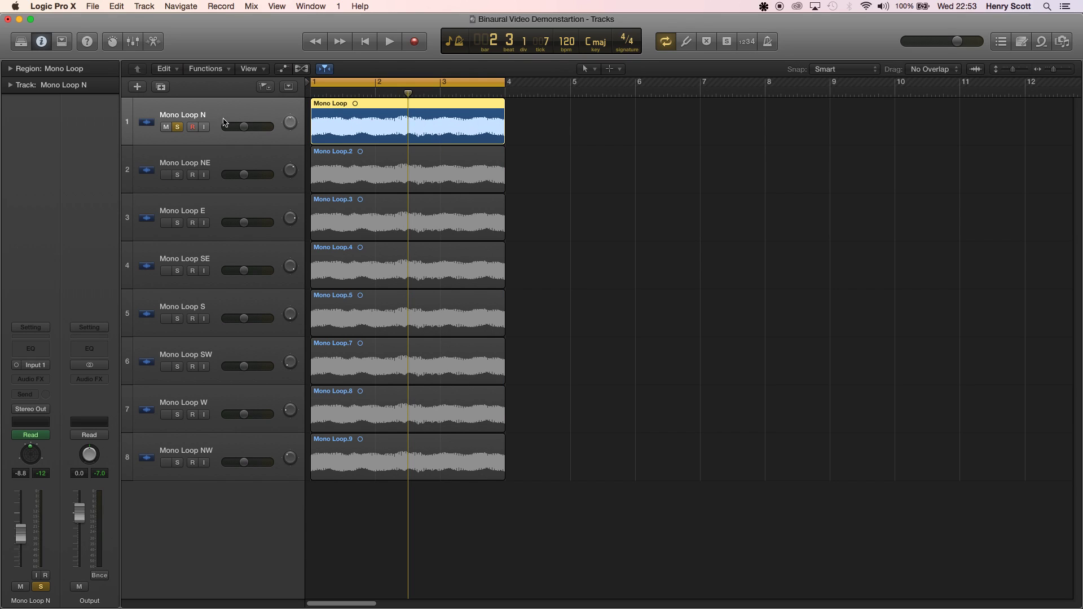
pyautogui.click(237, 161)
pyautogui.click(237, 252)
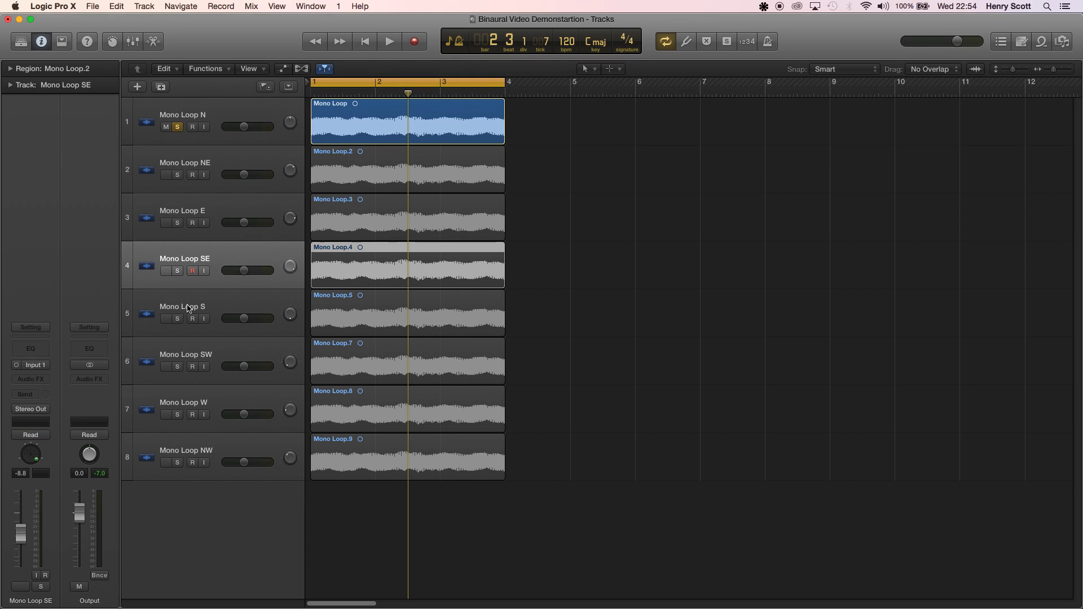
pyautogui.doubleClick(29, 456)
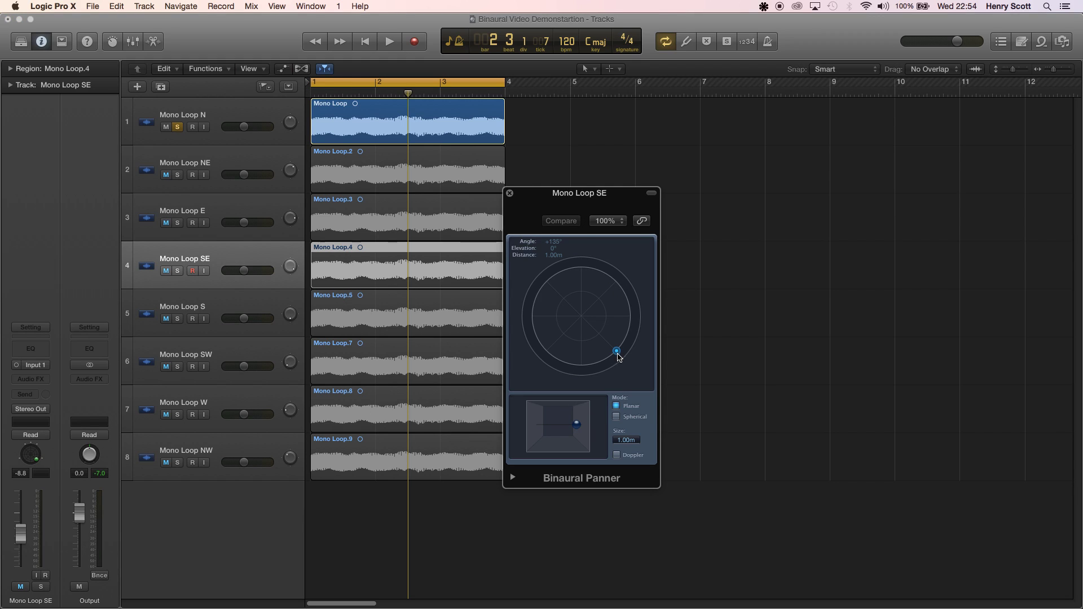
pyautogui.click(510, 193)
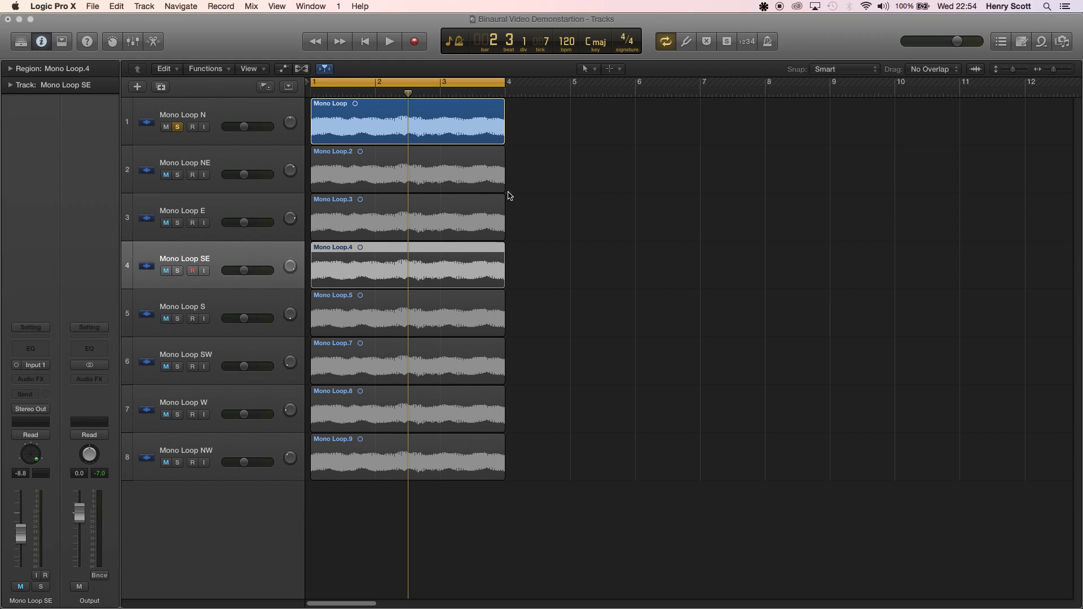
pyautogui.click(250, 107)
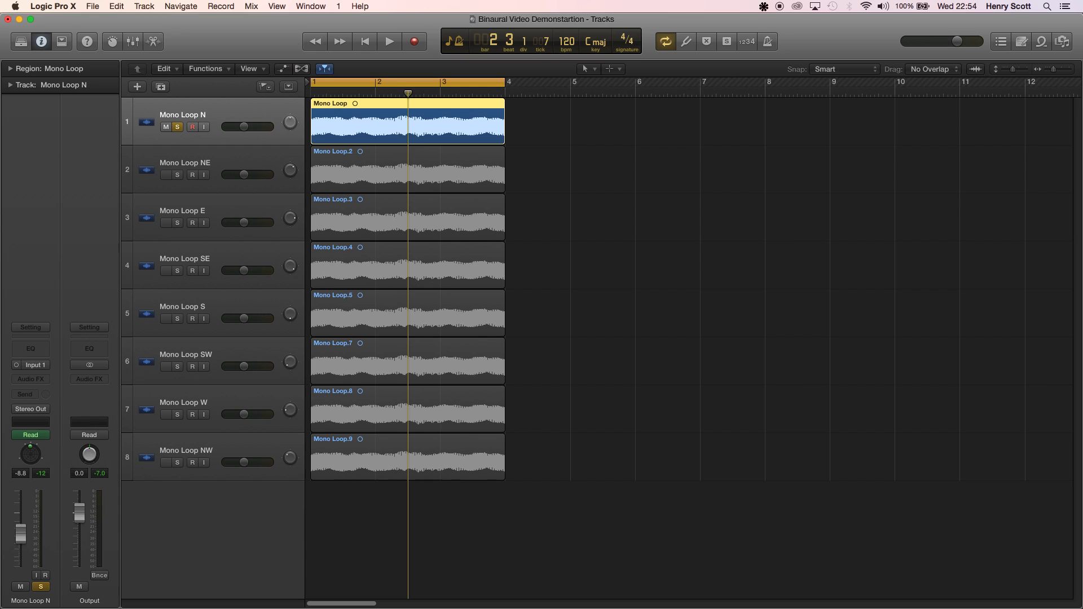
# - In FMOD Studio, open the Binaural Audio event and select its Master track to show 3D panner and macros
pyautogui.press('super+Tab')
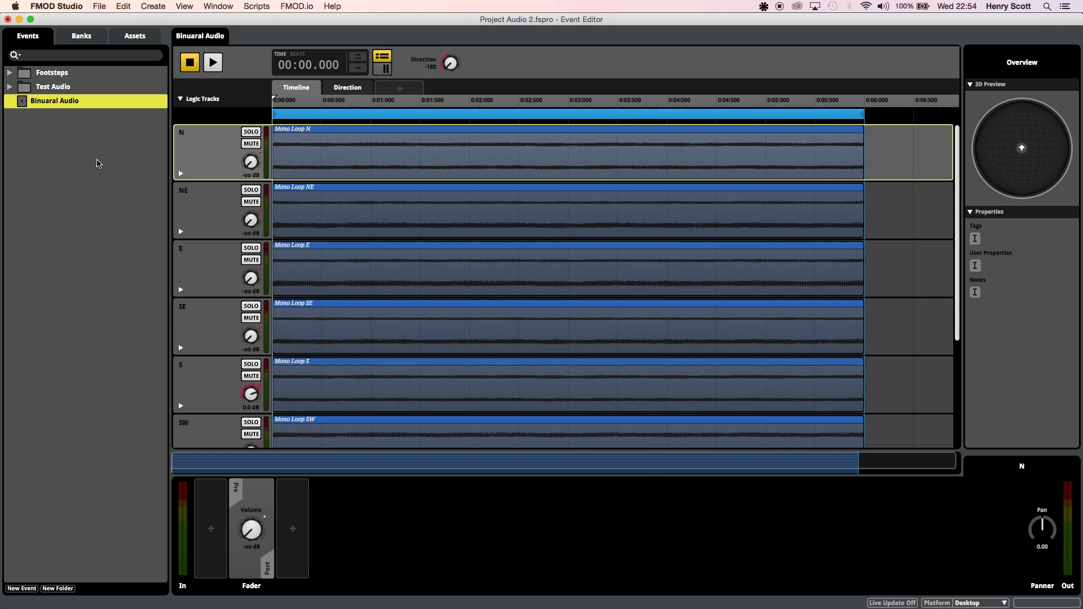
pyautogui.click(116, 131)
pyautogui.click(65, 106)
pyautogui.scroll(-5, 260, 294)
pyautogui.click(196, 442)
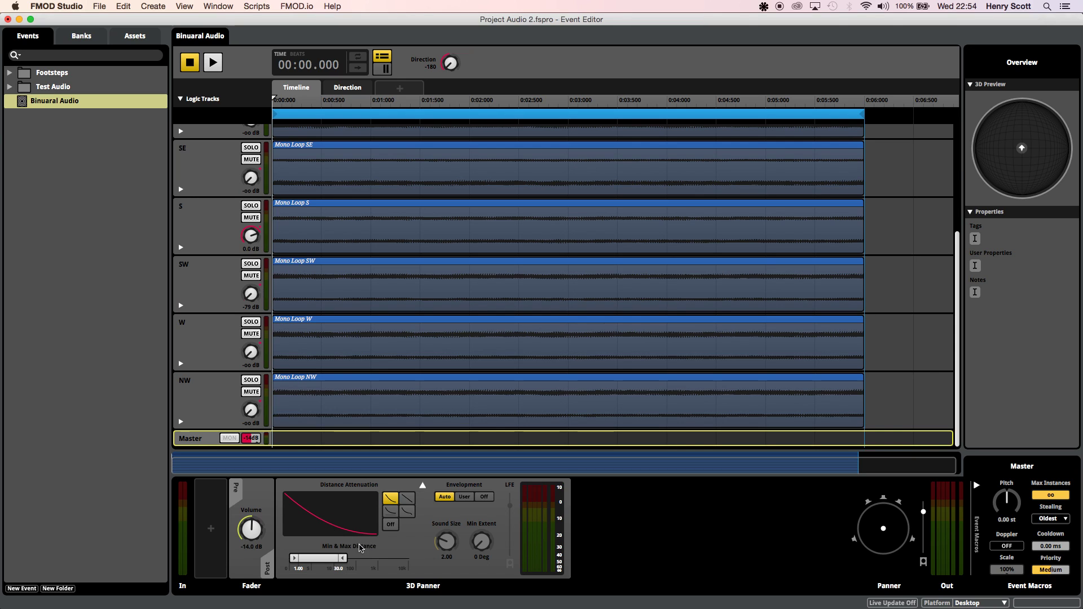
pyautogui.scroll(1, 310, 316)
pyautogui.scroll(3, 309, 316)
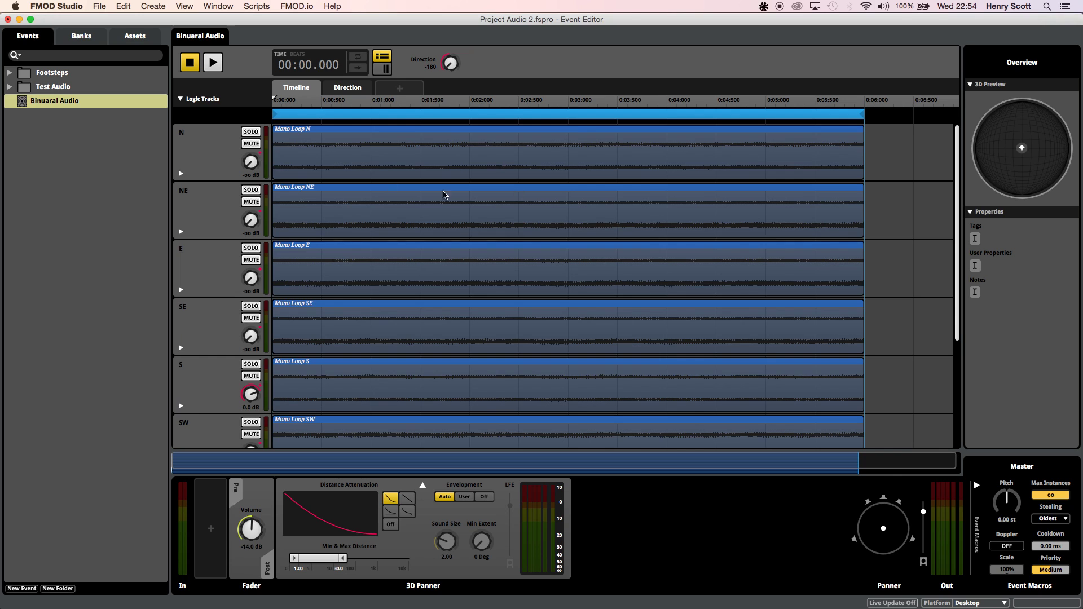
pyautogui.scroll(-3, 608, 284)
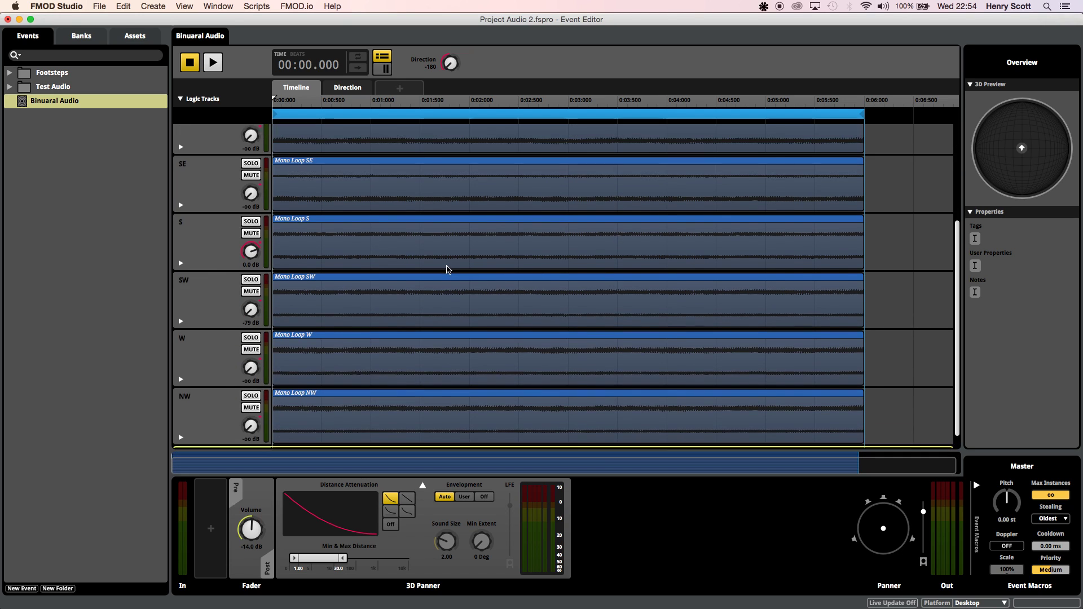
pyautogui.scroll(3, 368, 191)
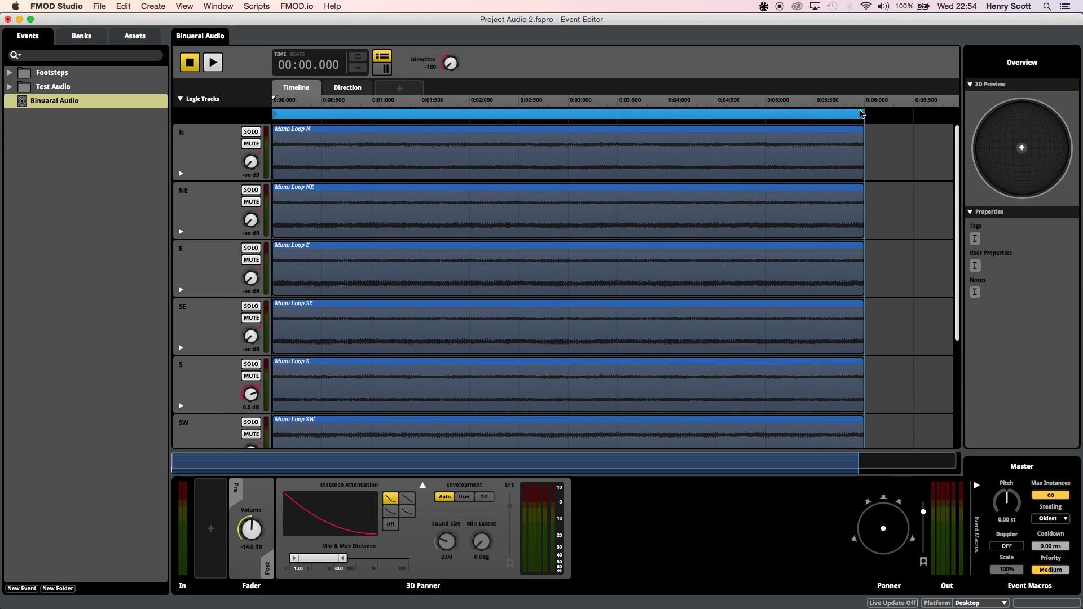
# - Add a loop region over the clips and select the N track without adding a parameter
pyautogui.rightClick(873, 117)
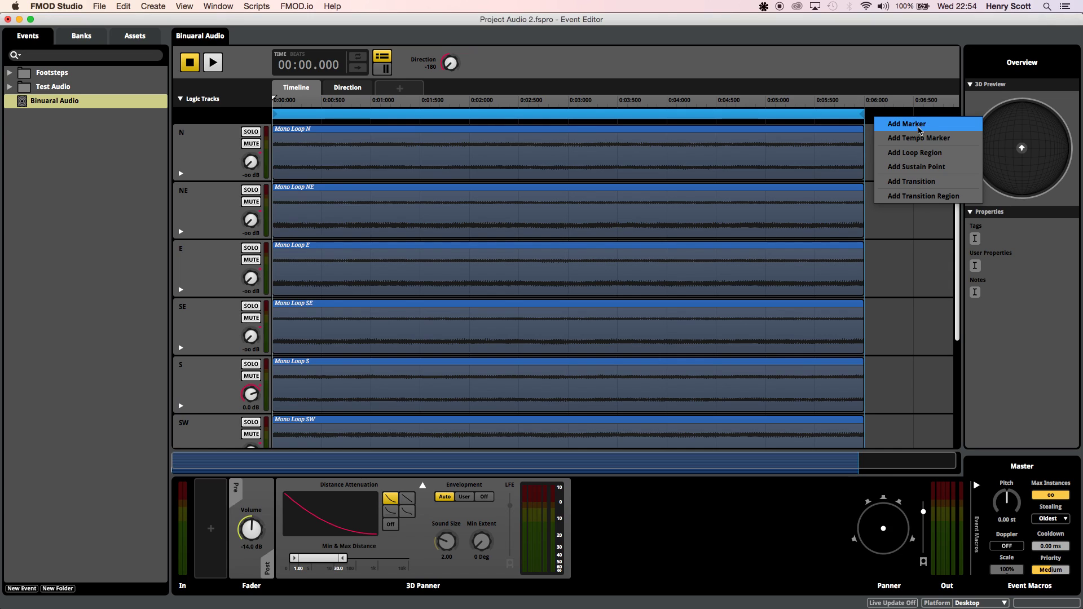
pyautogui.click(896, 152)
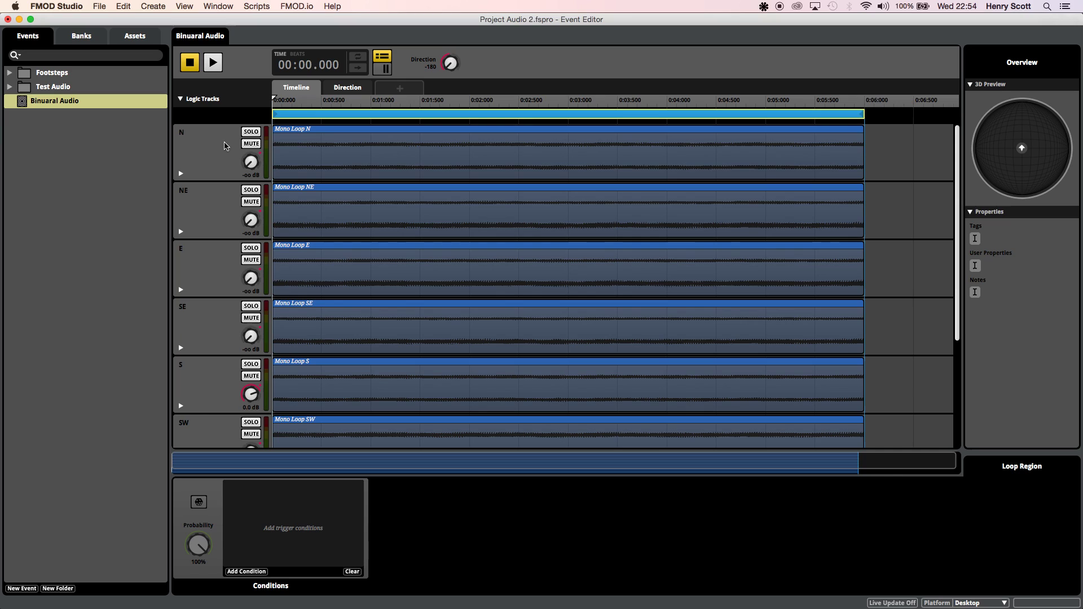
pyautogui.click(211, 149)
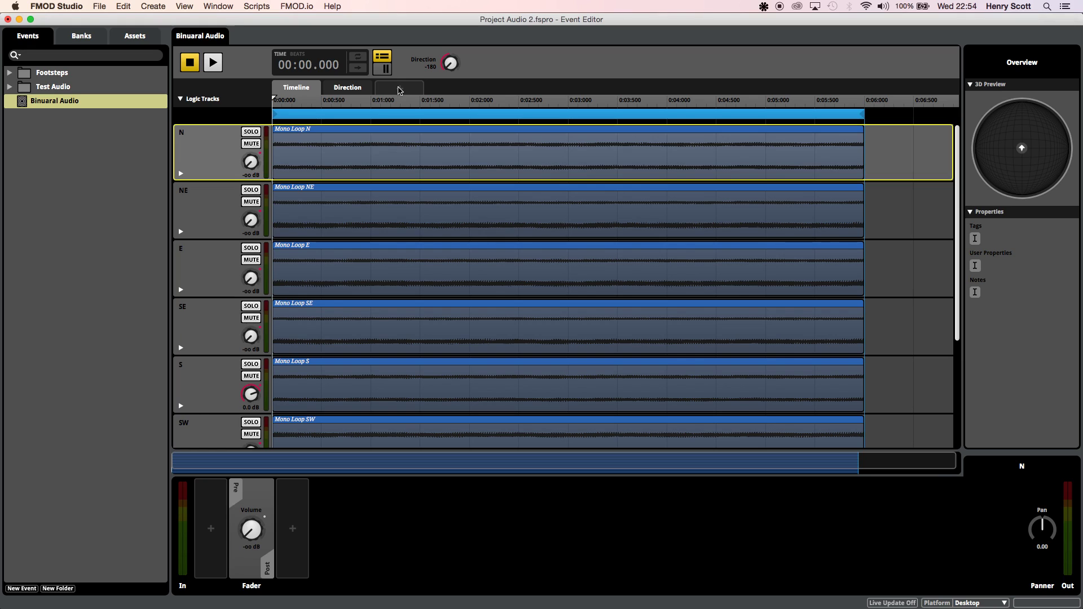
pyautogui.click(398, 90)
pyautogui.moveTo(468, 110)
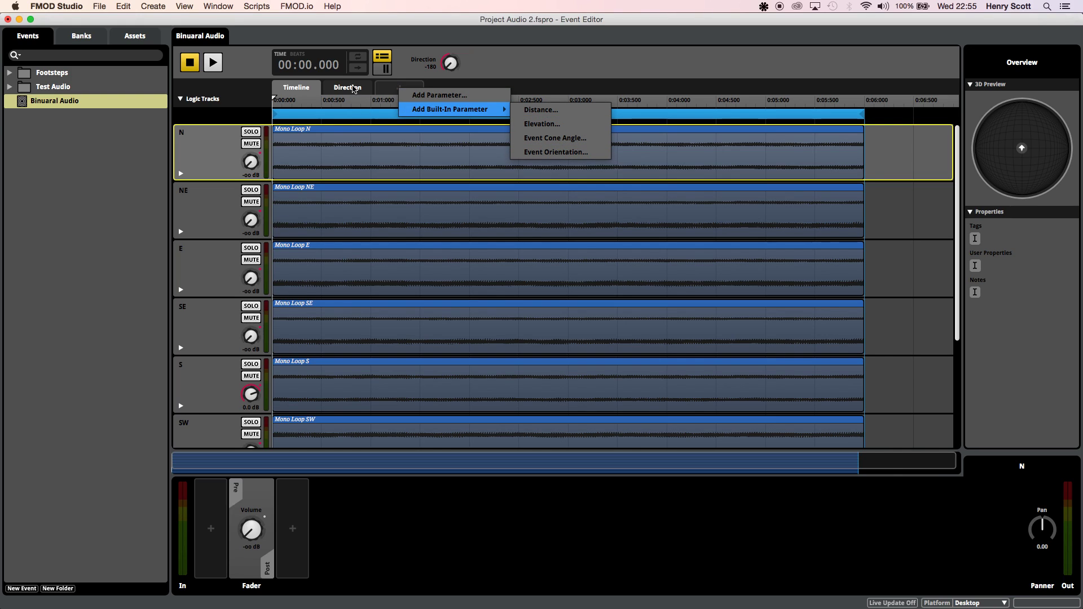
pyautogui.click(444, 79)
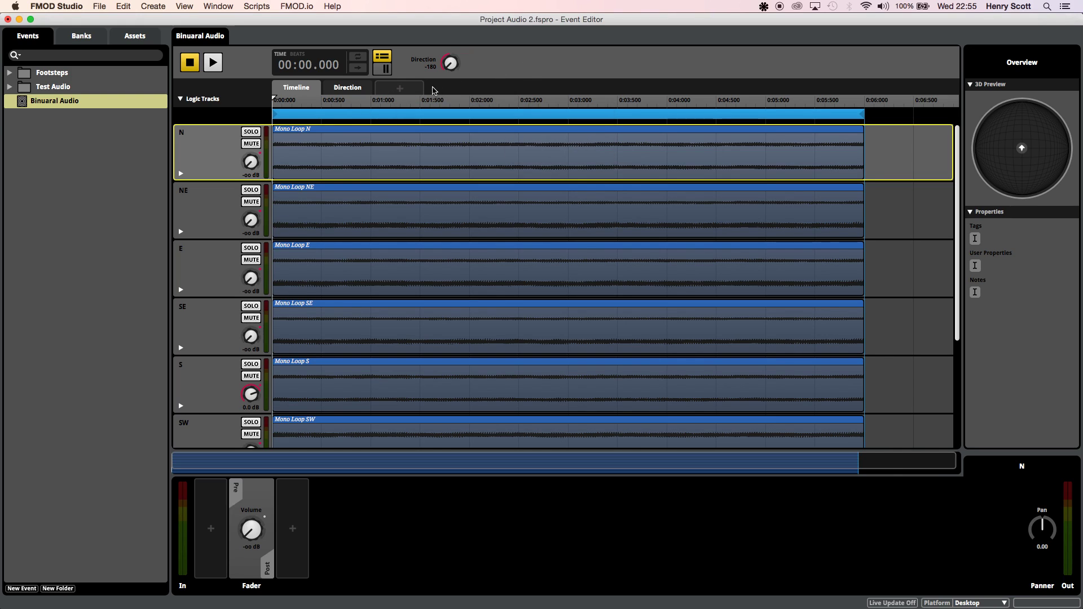
# - Switch to the Direction parameter and expand track N's Volume curve peaking at 0.00 dB
pyautogui.click(353, 89)
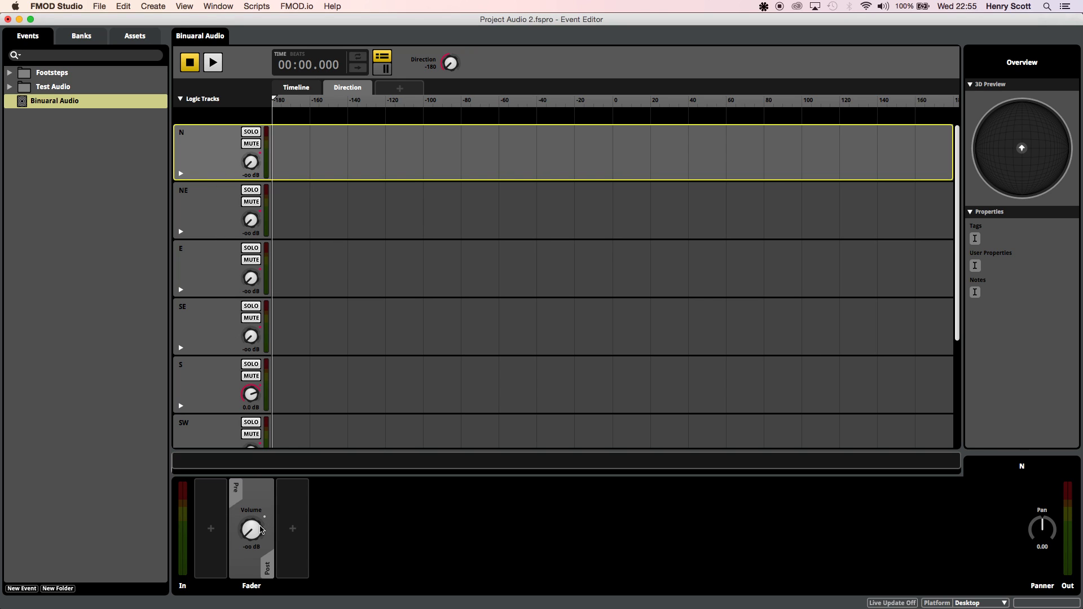
pyautogui.rightClick(251, 532)
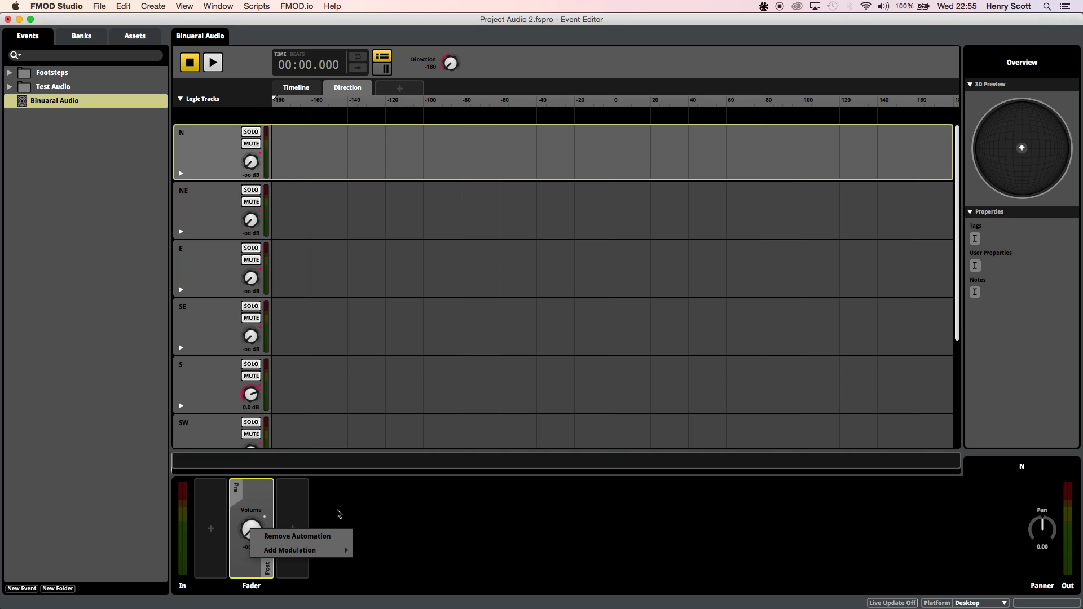
pyautogui.click(377, 494)
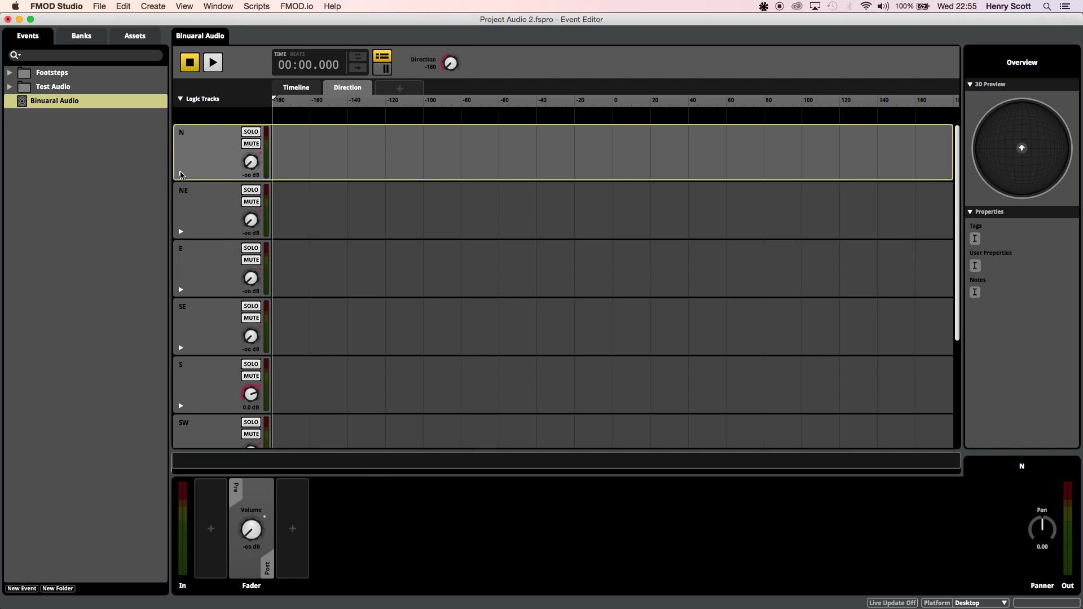
pyautogui.click(181, 174)
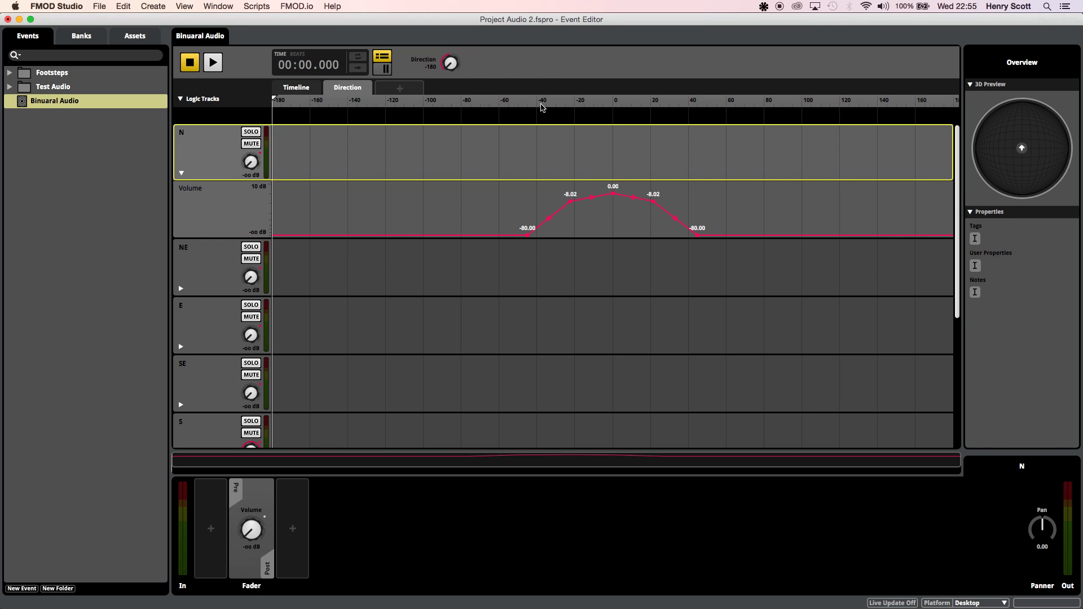
# - Play the event while sweeping Direction, then stop and set Direction near 45
pyautogui.moveTo(537, 103); pyautogui.dragTo(652, 142)
pyautogui.press('space')
pyautogui.press('space')
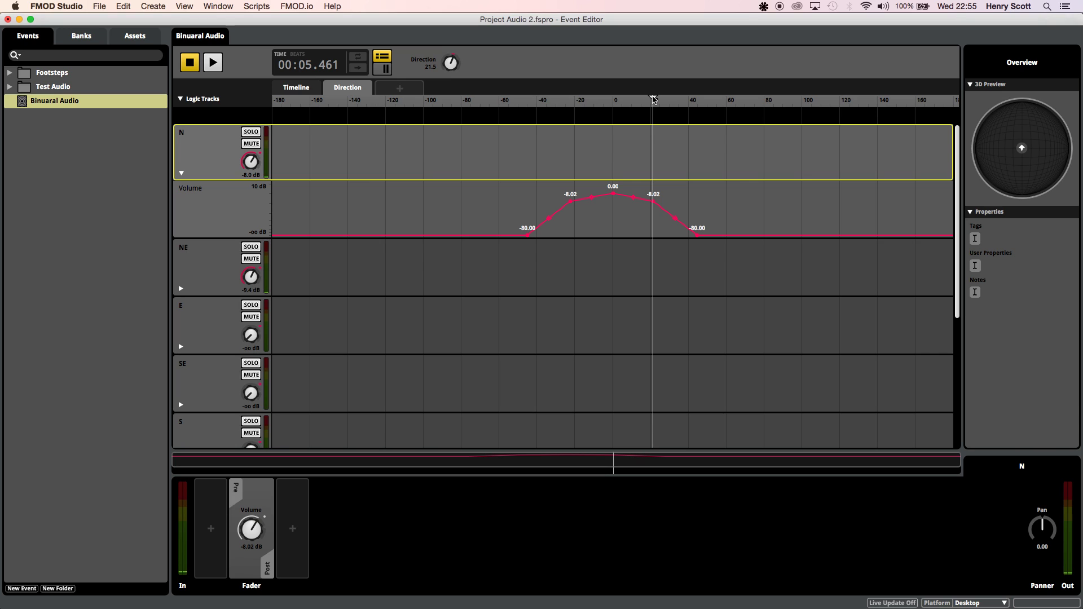
pyautogui.click(49, 88)
pyautogui.press('Down')
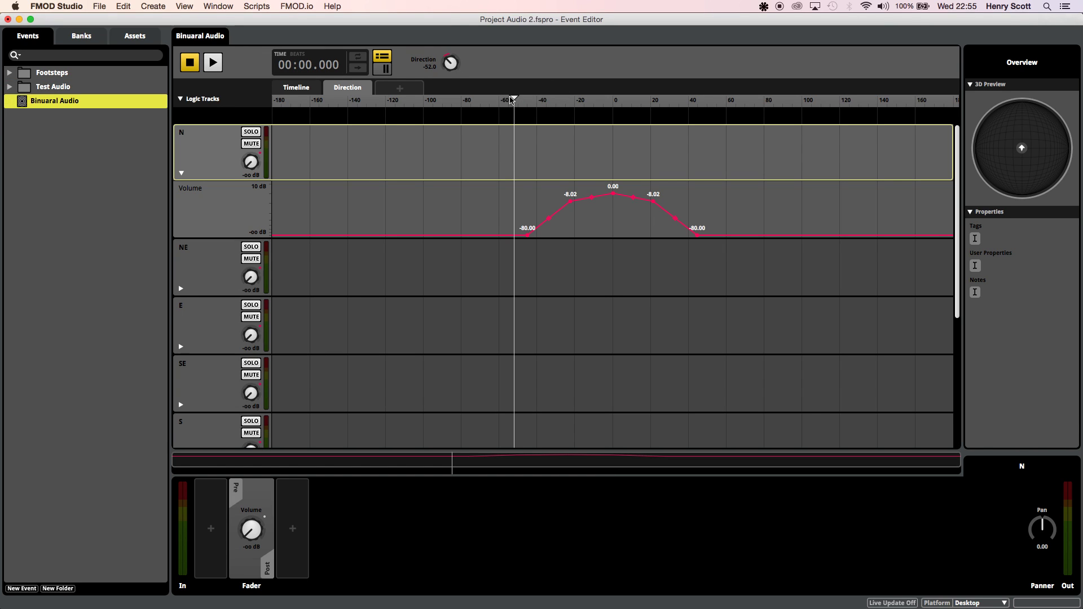
pyautogui.moveTo(512, 101); pyautogui.dragTo(618, 125)
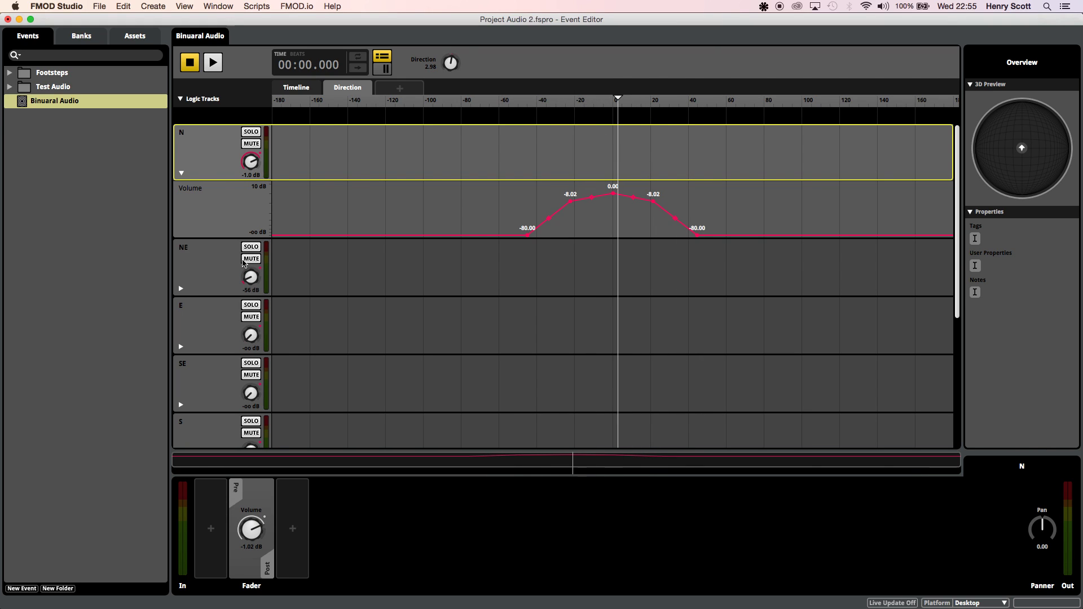
# - Mute NE, E, SE, S, SW, W and NW, then replay with Direction moved to 56.9
pyautogui.click(244, 263)
pyautogui.scroll(-3, 249, 262)
pyautogui.click(258, 223)
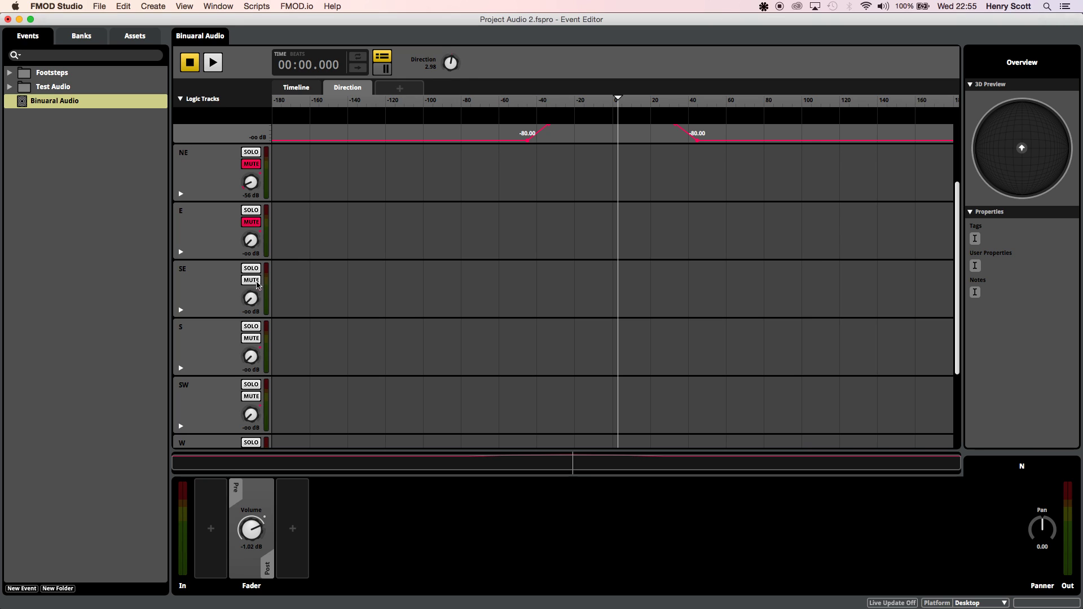
pyautogui.click(253, 281)
pyautogui.scroll(-4, 254, 285)
pyautogui.click(251, 219)
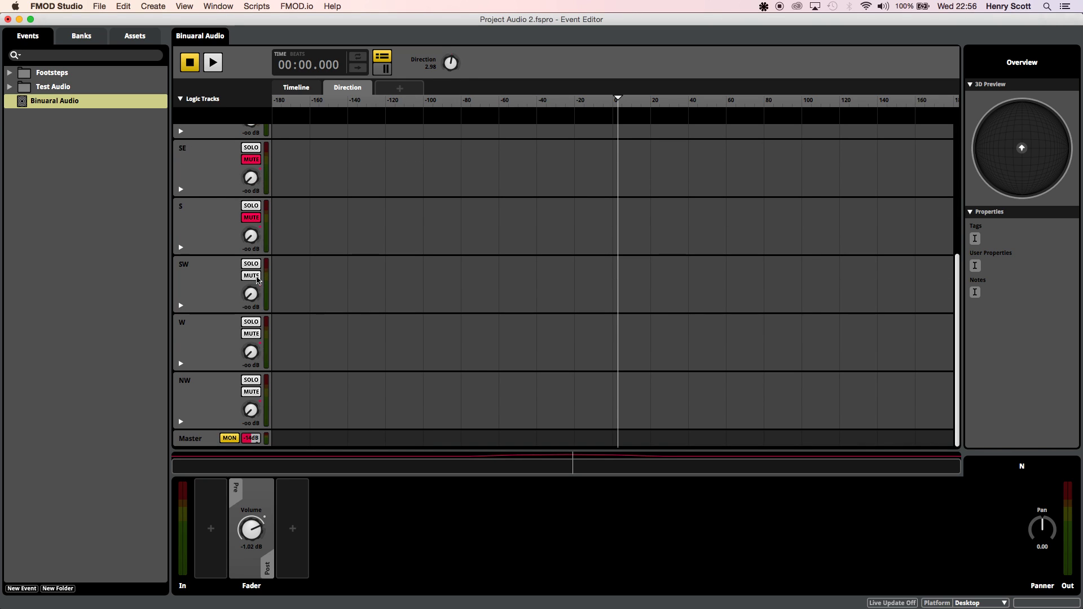
pyautogui.click(251, 276)
pyautogui.click(251, 335)
pyautogui.click(252, 393)
pyautogui.scroll(10, 508, 226)
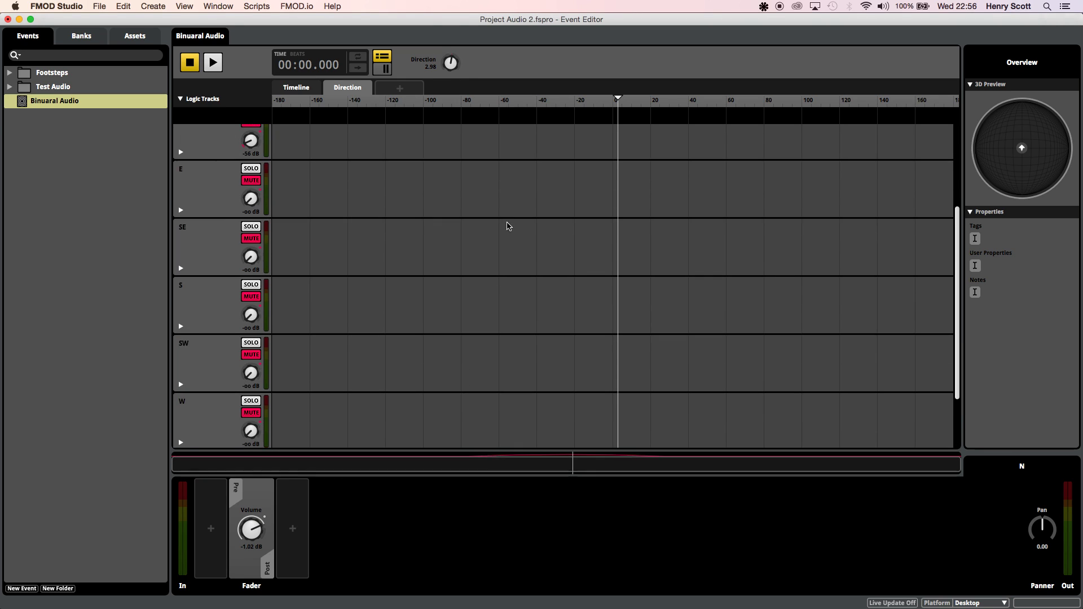
pyautogui.moveTo(618, 100); pyautogui.dragTo(720, 145)
pyautogui.press('space')
pyautogui.press('space')
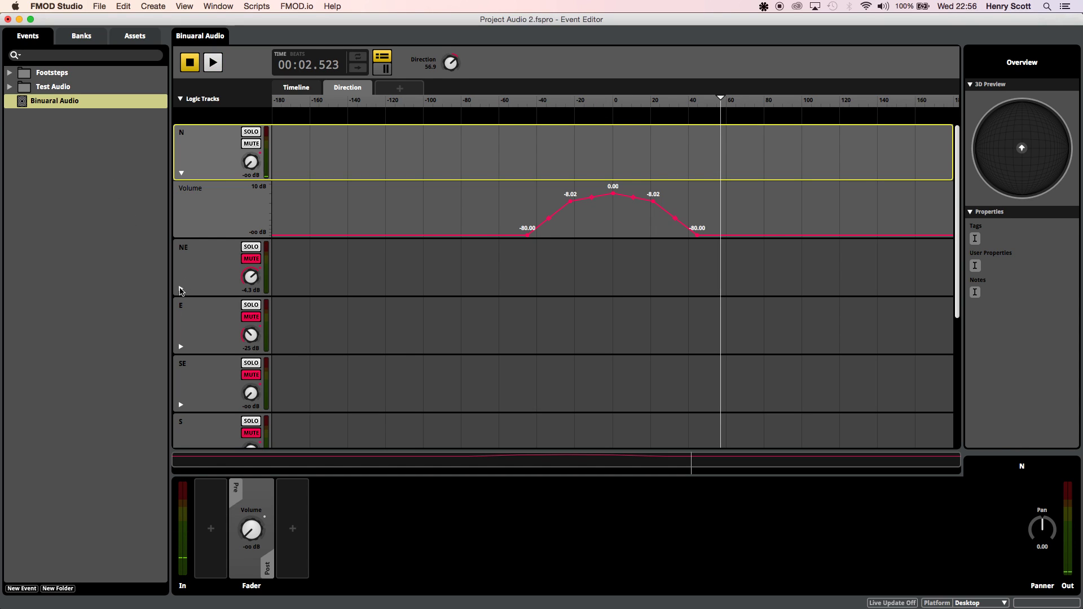
# - Expand and unmute the NE track, stop playback, and set Direction to about 45
pyautogui.click(181, 289)
pyautogui.click(249, 259)
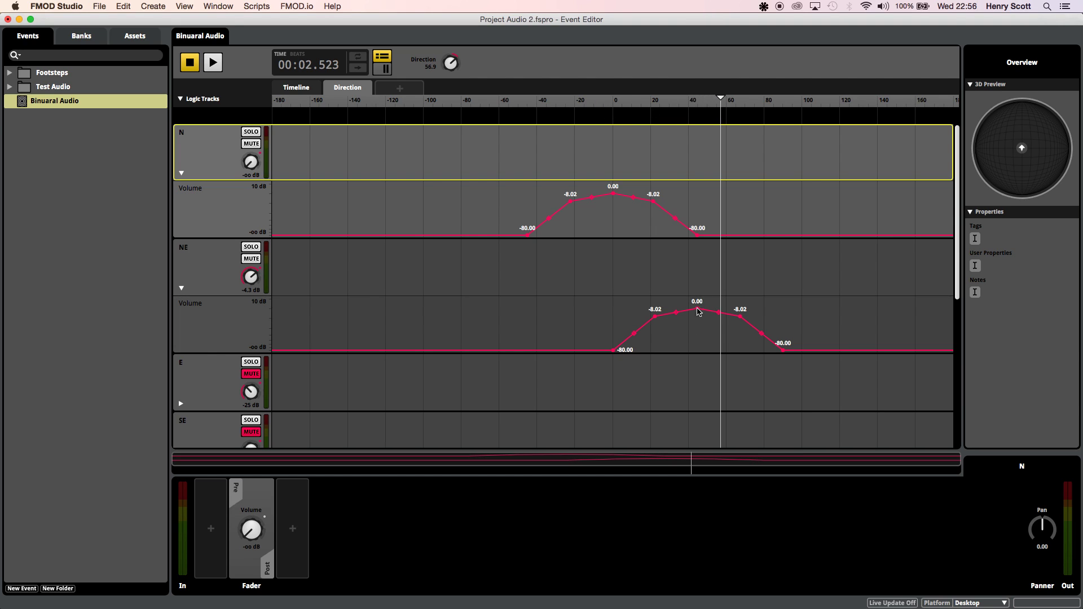
pyautogui.click(55, 88)
pyautogui.press('Down')
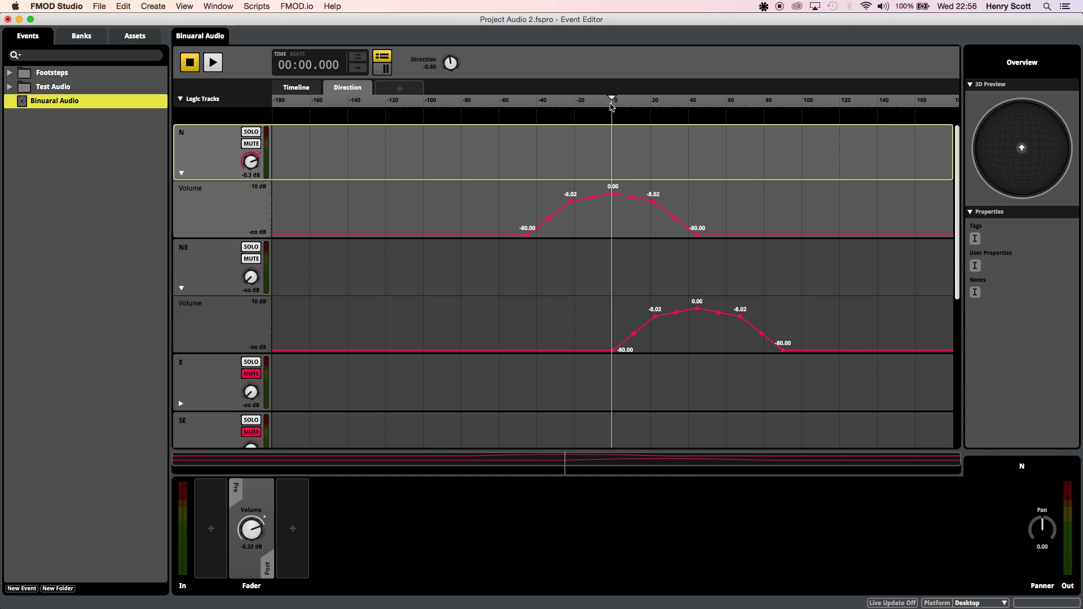
pyautogui.moveTo(615, 107); pyautogui.dragTo(698, 117)
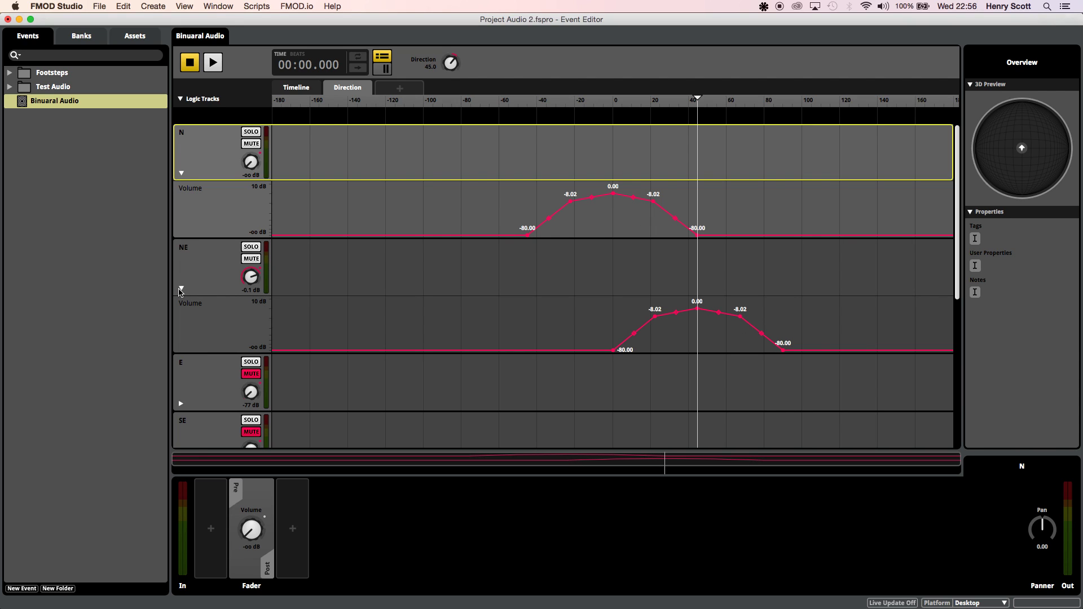
# - Collapse NE's lane and reveal the E and SE Volume curves
pyautogui.click(181, 289)
pyautogui.click(181, 345)
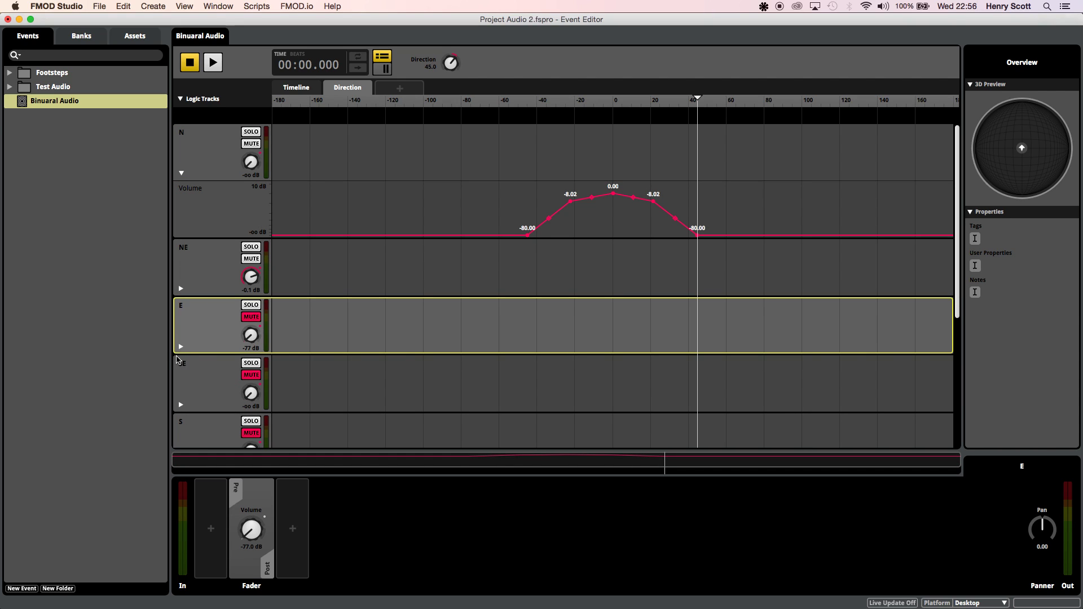
pyautogui.click(181, 347)
pyautogui.scroll(-2, 621, 342)
pyautogui.scroll(-2, 621, 342)
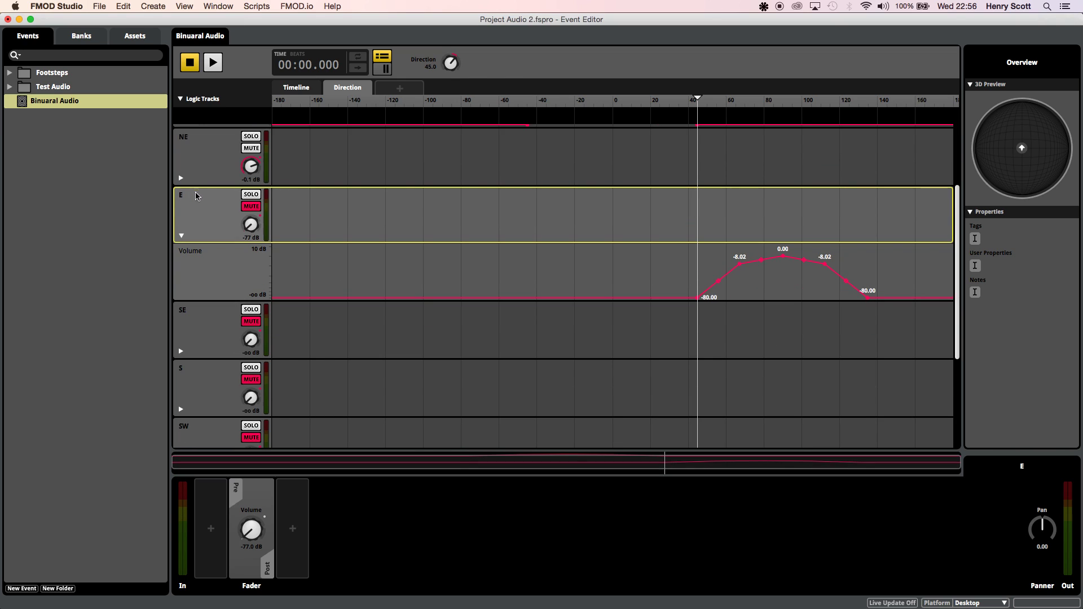
pyautogui.click(180, 351)
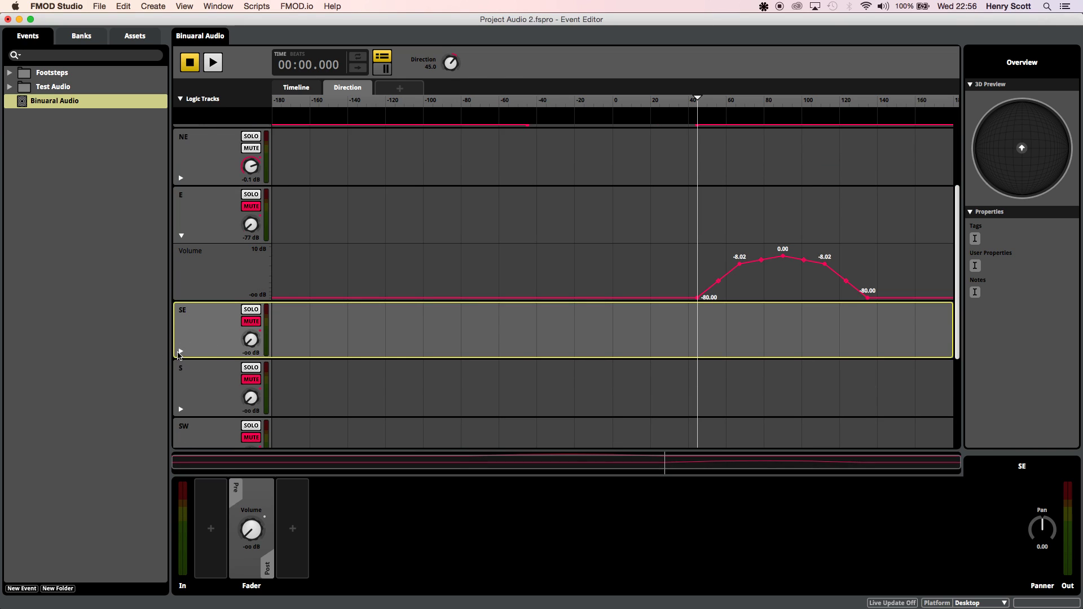
pyautogui.click(178, 353)
pyautogui.scroll(-5, 192, 333)
pyautogui.click(179, 278)
# - Reveal the S, SW, W and NW Volume curves, each peaking at 0.00 dB, then return to the top
pyautogui.scroll(-1, 194, 285)
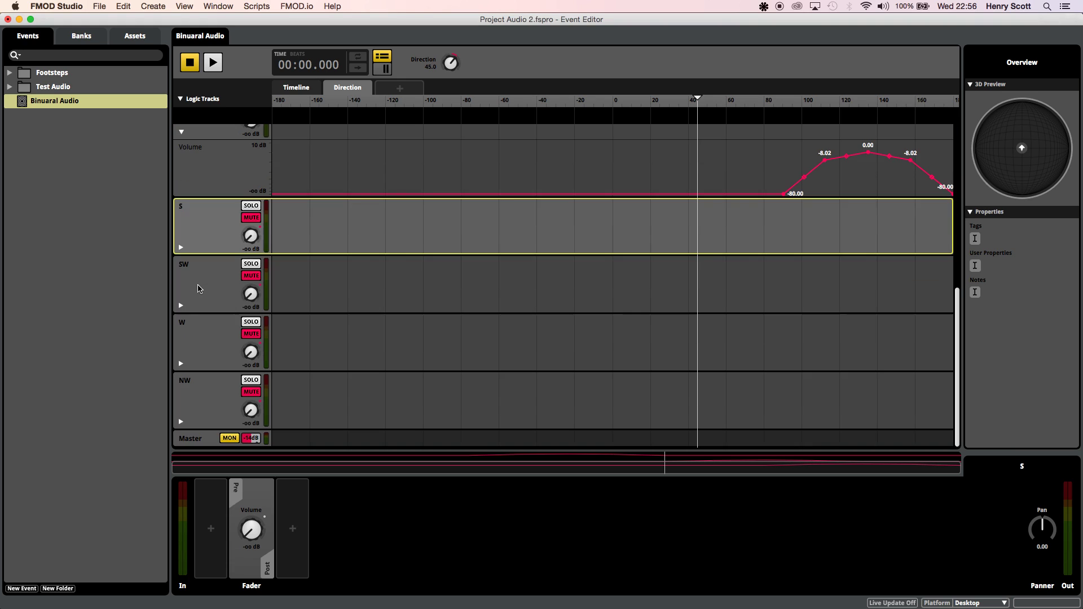
pyautogui.click(181, 248)
pyautogui.scroll(-1, 191, 310)
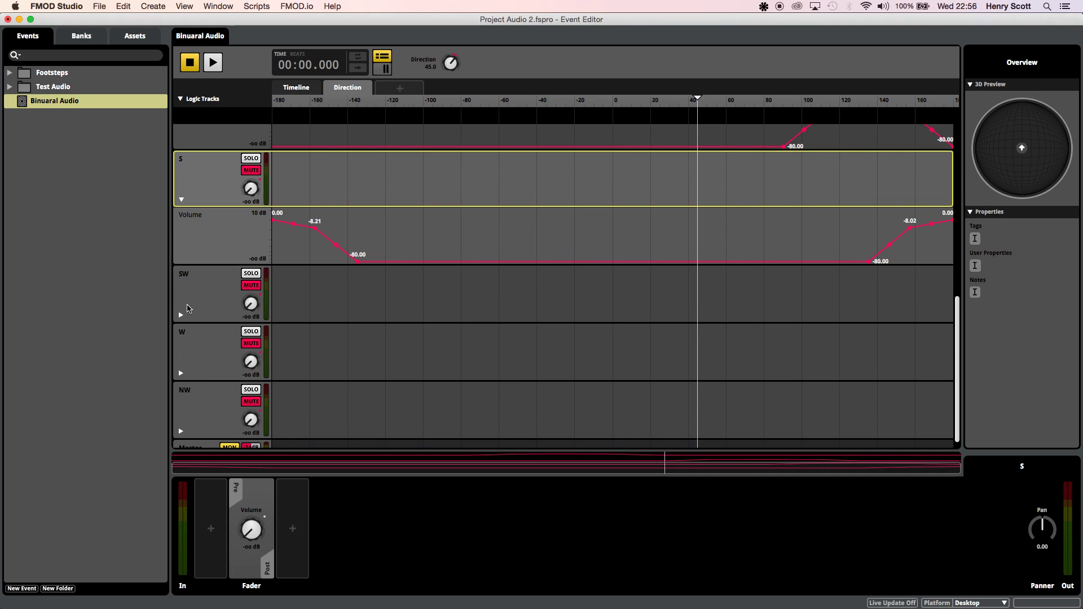
pyautogui.click(180, 315)
pyautogui.scroll(-1, 184, 324)
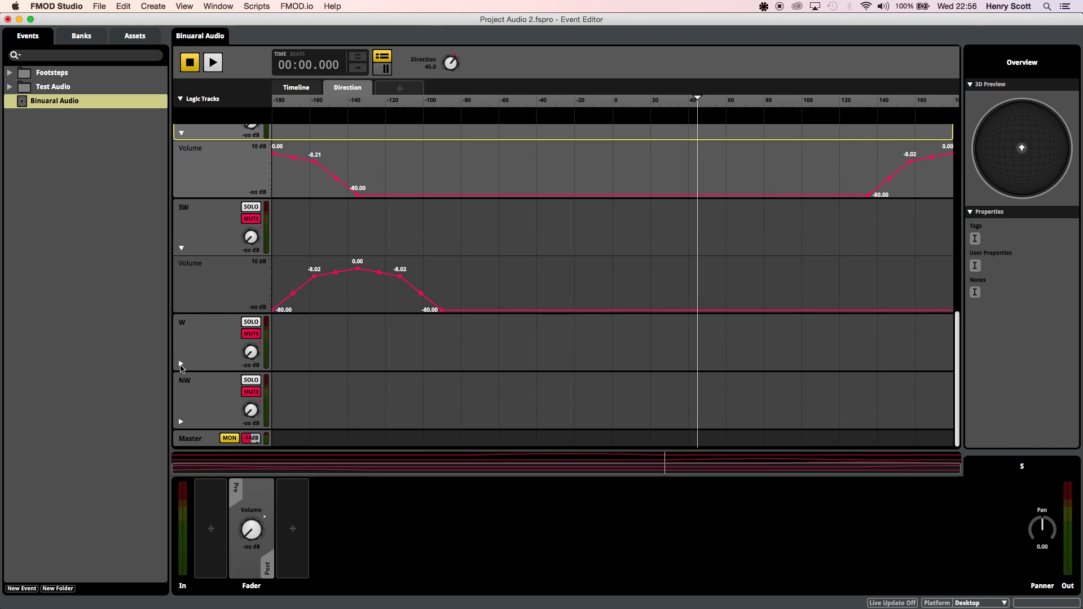
pyautogui.click(181, 366)
pyautogui.click(180, 364)
pyautogui.scroll(-1, 180, 372)
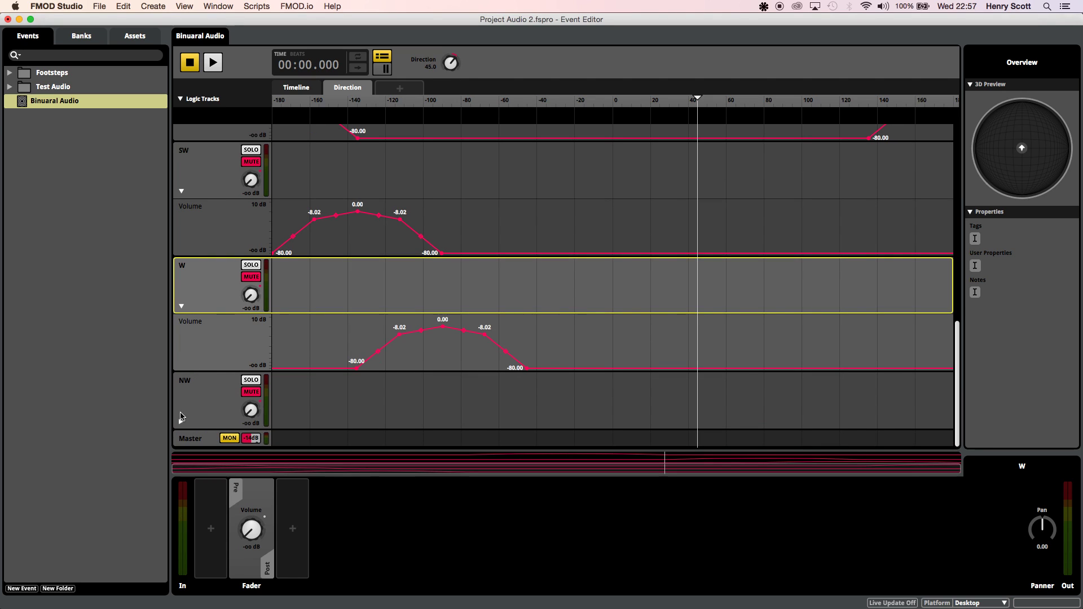
pyautogui.click(182, 418)
pyautogui.scroll(-1, 582, 351)
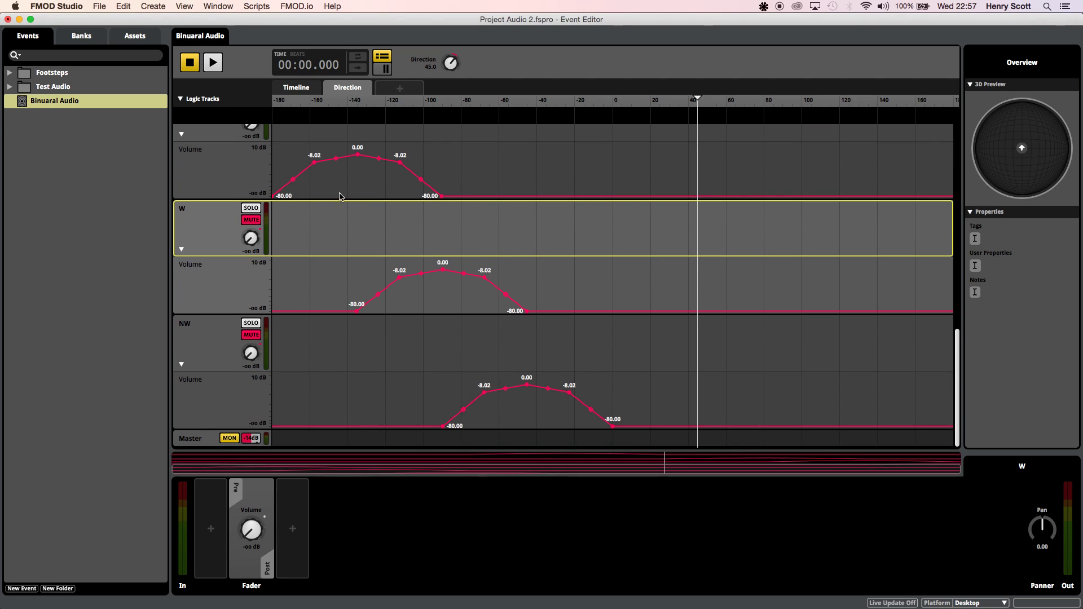
pyautogui.scroll(10, 524, 261)
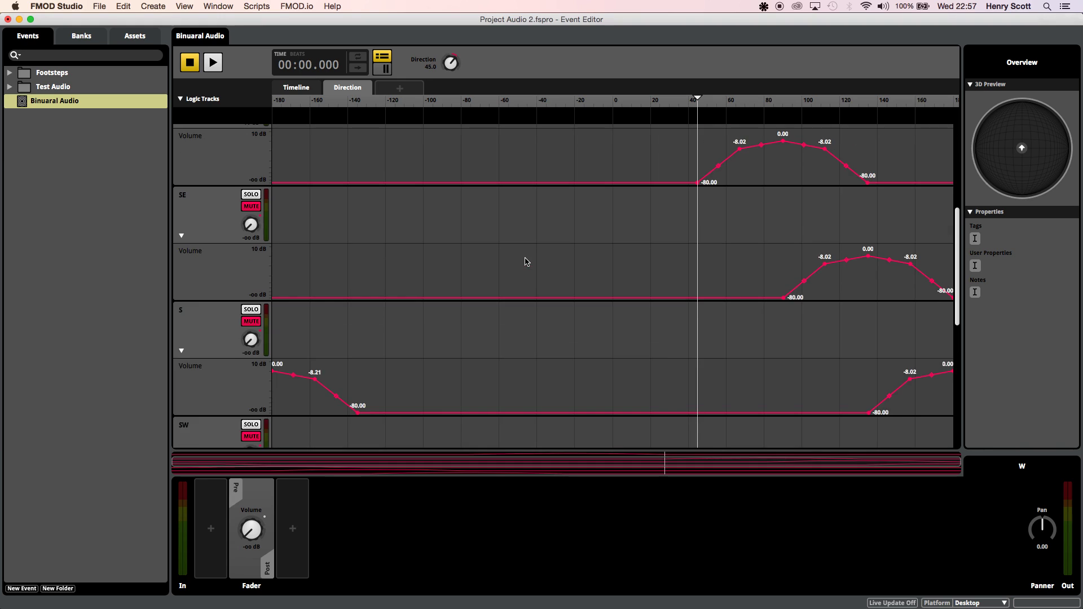
pyautogui.scroll(3, 524, 261)
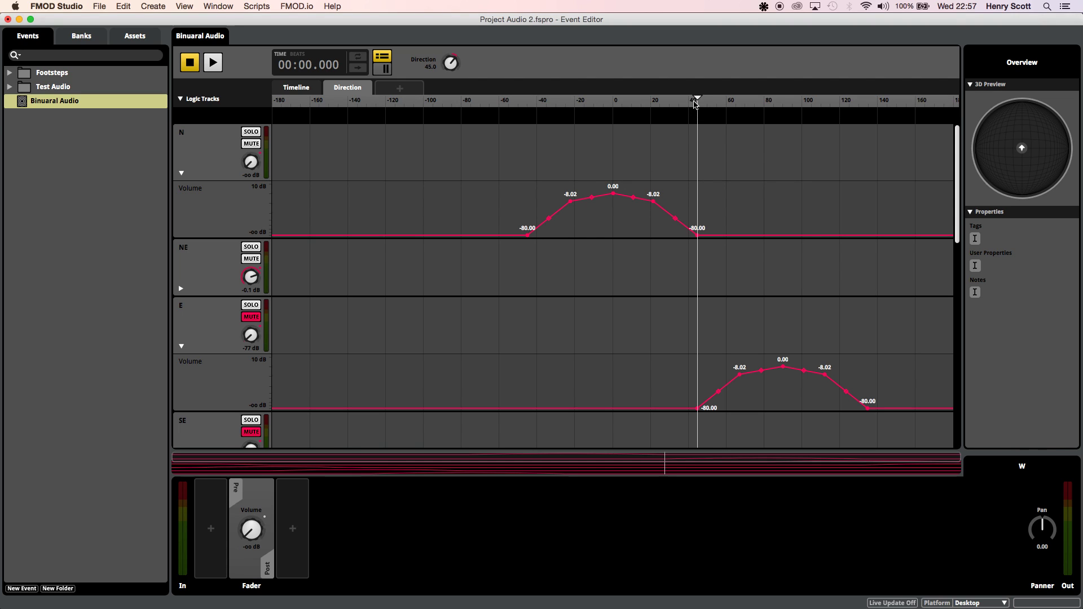
# - Reveal NE's Volume curve and sweep Direction from 45 down to about -5.36 to hear the N/NE blend
pyautogui.moveTo(697, 99); pyautogui.dragTo(652, 98)
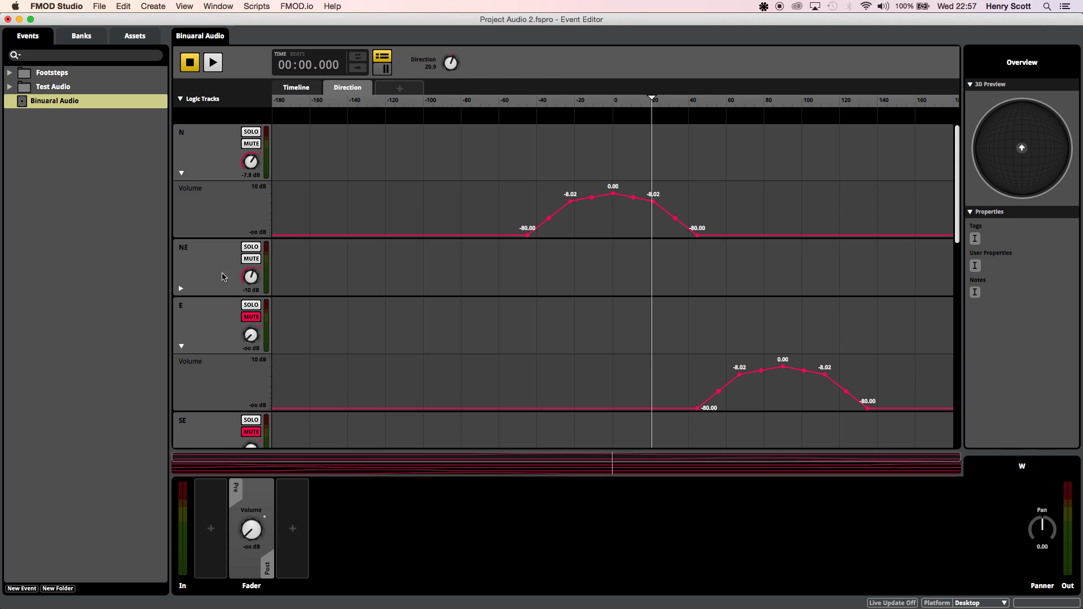
pyautogui.click(232, 279)
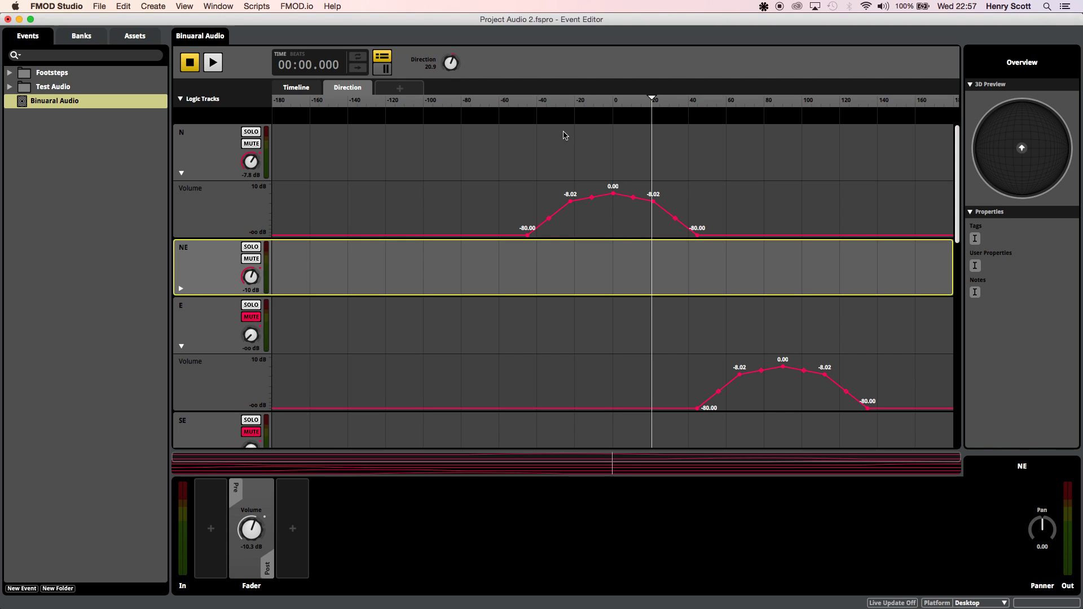
pyautogui.click(181, 289)
pyautogui.moveTo(652, 98); pyautogui.dragTo(654, 99)
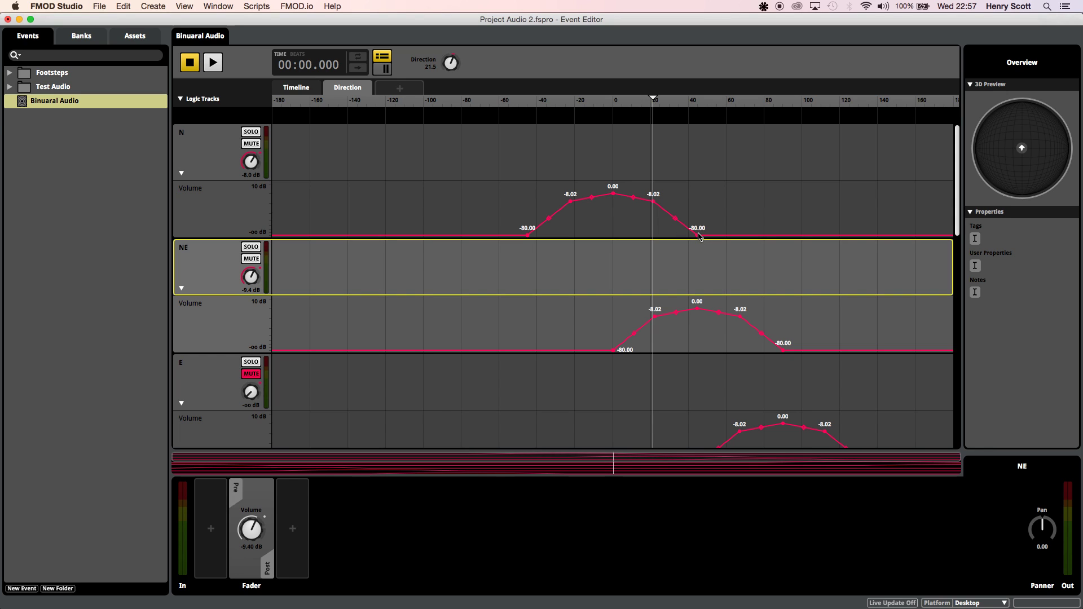
pyautogui.moveTo(654, 100)
pyautogui.mouseDown()
pyautogui.moveTo(610, 99)
pyautogui.moveTo(678, 109)
pyautogui.moveTo(649, 105)
pyautogui.mouseUp()
pyautogui.click(654, 102)
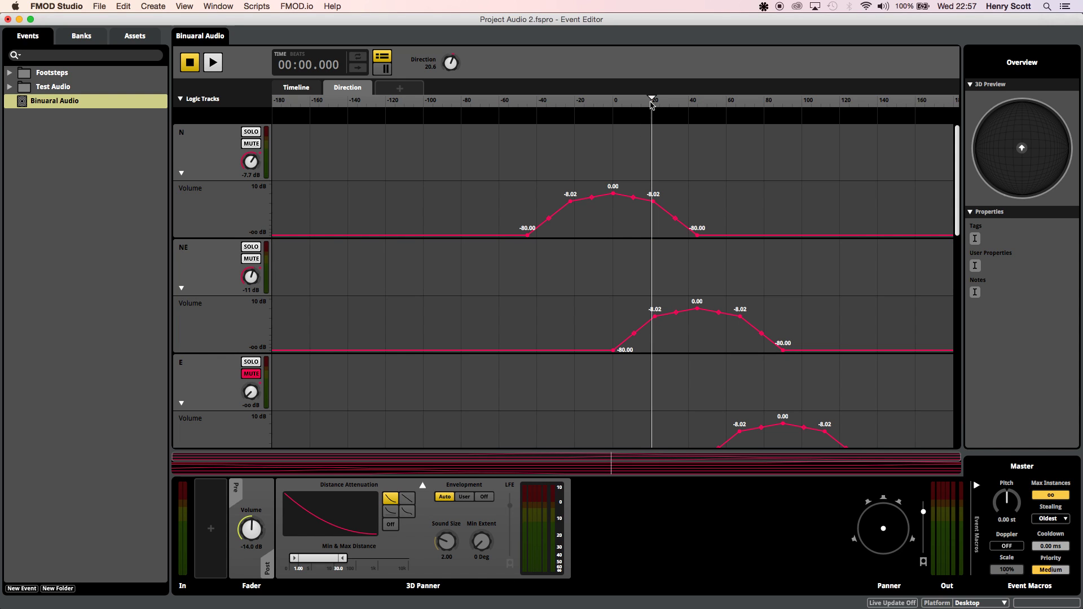
pyautogui.moveTo(654, 102); pyautogui.dragTo(603, 102)
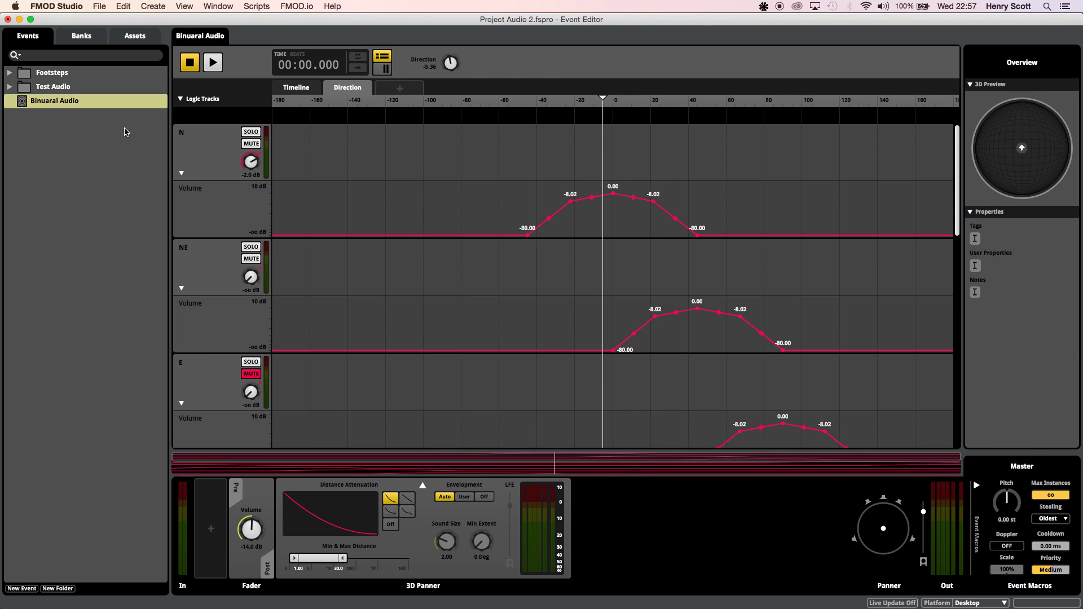
# - Collapse the Volume lanes of N, NE, E, SE, S, SW, W and NW
pyautogui.click(181, 174)
pyautogui.click(181, 232)
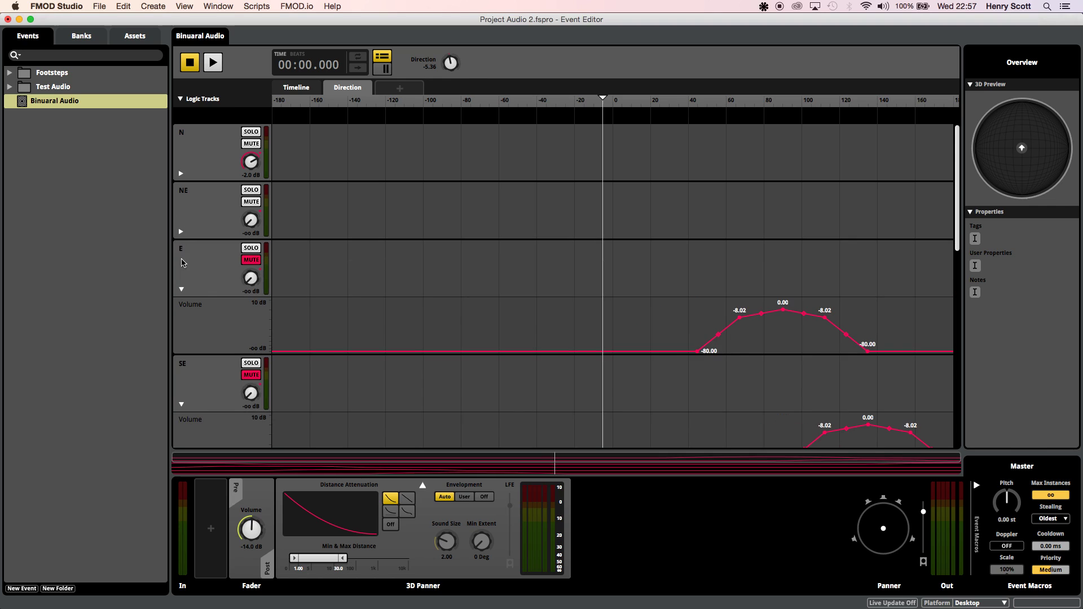
pyautogui.click(182, 290)
pyautogui.click(182, 290)
pyautogui.click(186, 339)
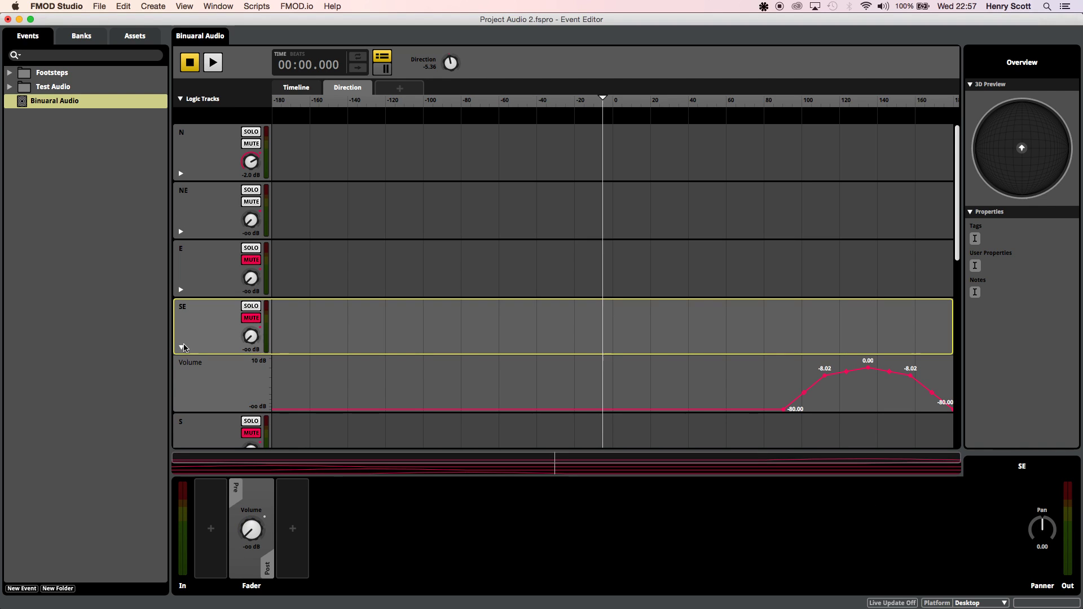
pyautogui.scroll(-5, 211, 322)
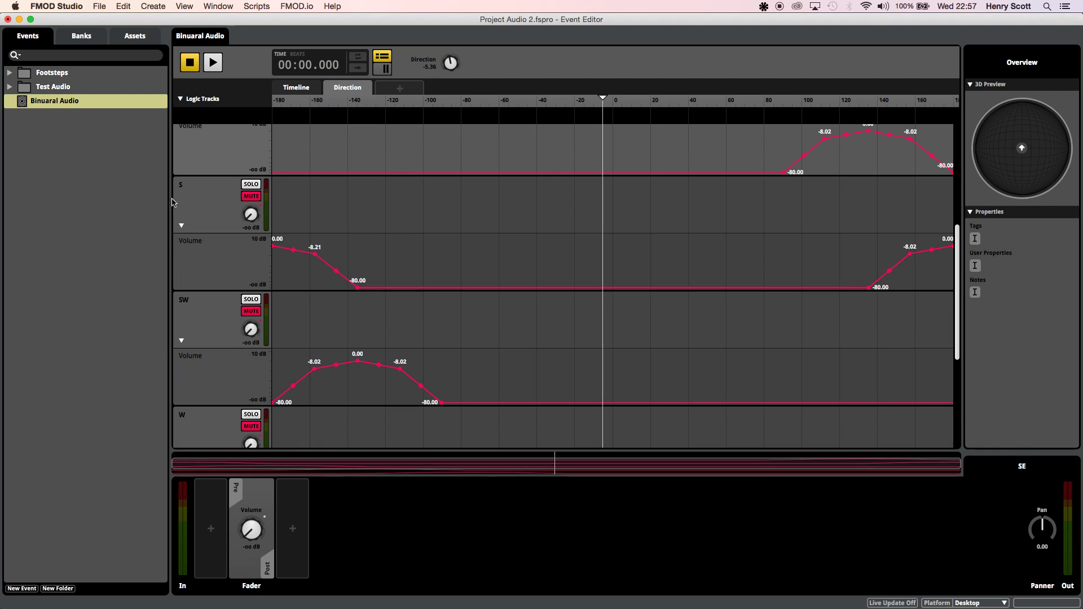
pyautogui.click(181, 226)
pyautogui.scroll(2, 186, 226)
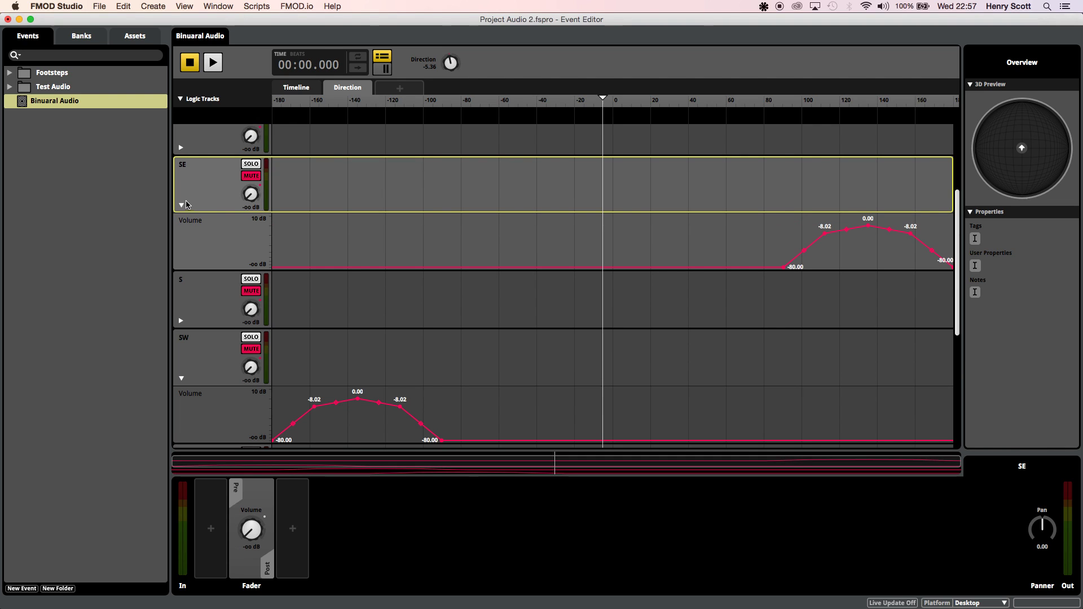
pyautogui.click(181, 206)
pyautogui.scroll(-3, 202, 243)
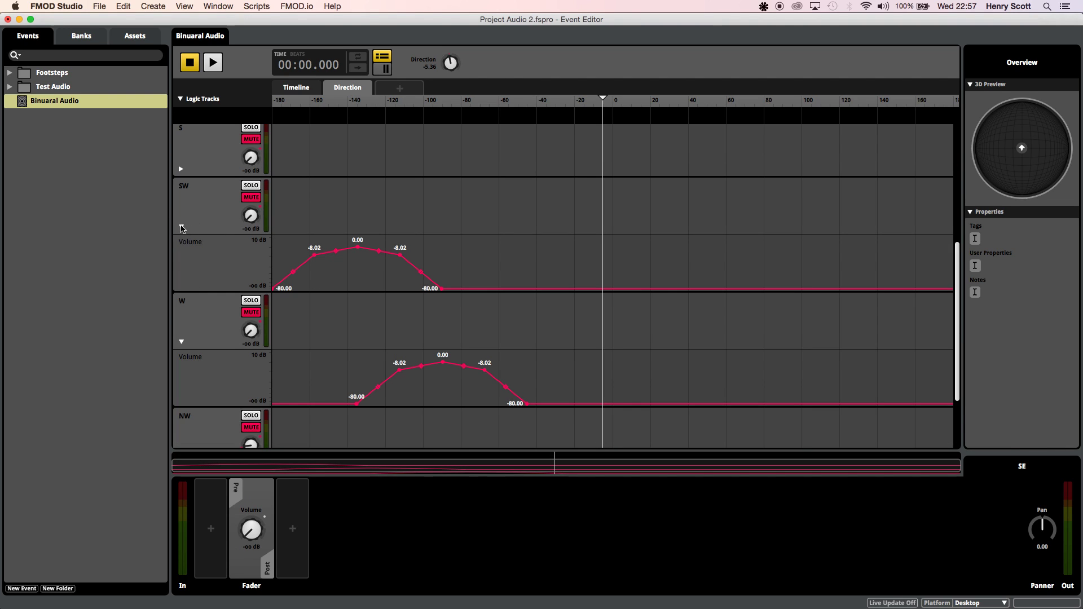
pyautogui.click(181, 227)
pyautogui.click(182, 286)
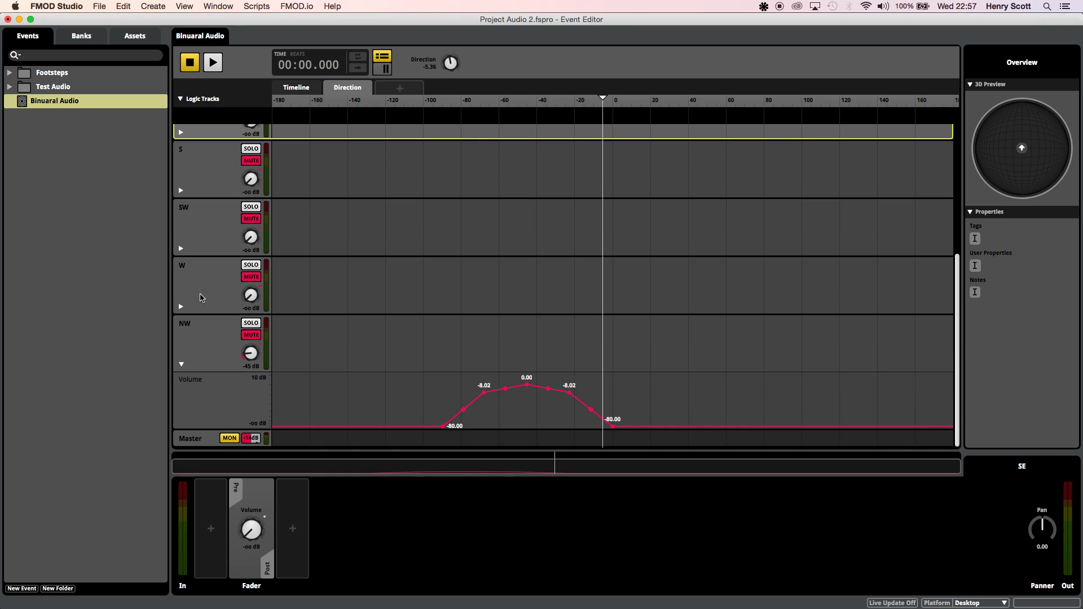
pyautogui.click(181, 365)
pyautogui.scroll(7, 283, 211)
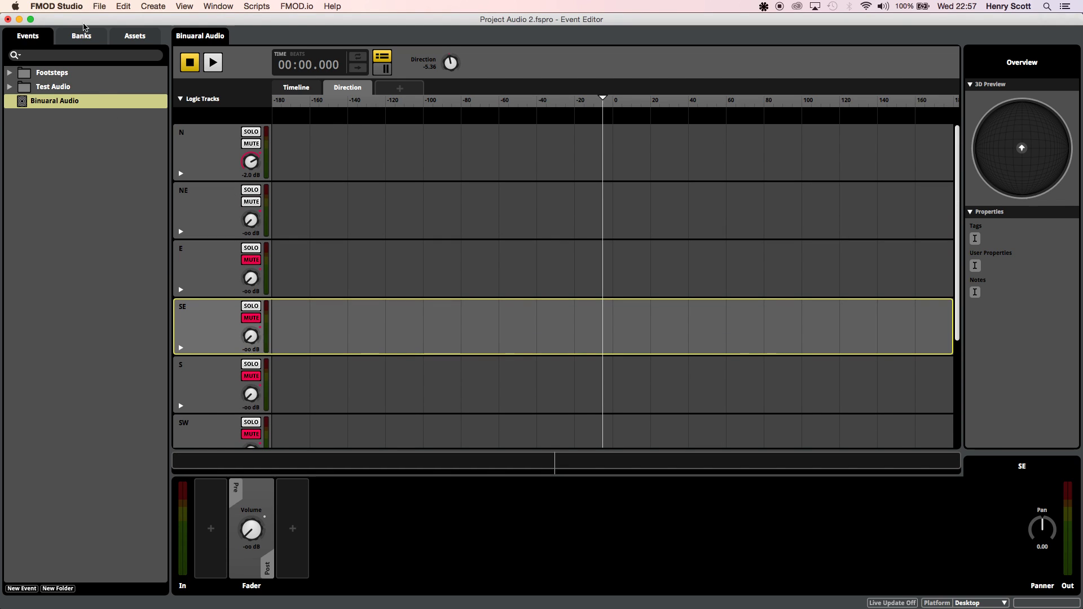
# - Add the Binuaral Audio event to the Master Bank and bring Unity to the front
pyautogui.click(99, 7)
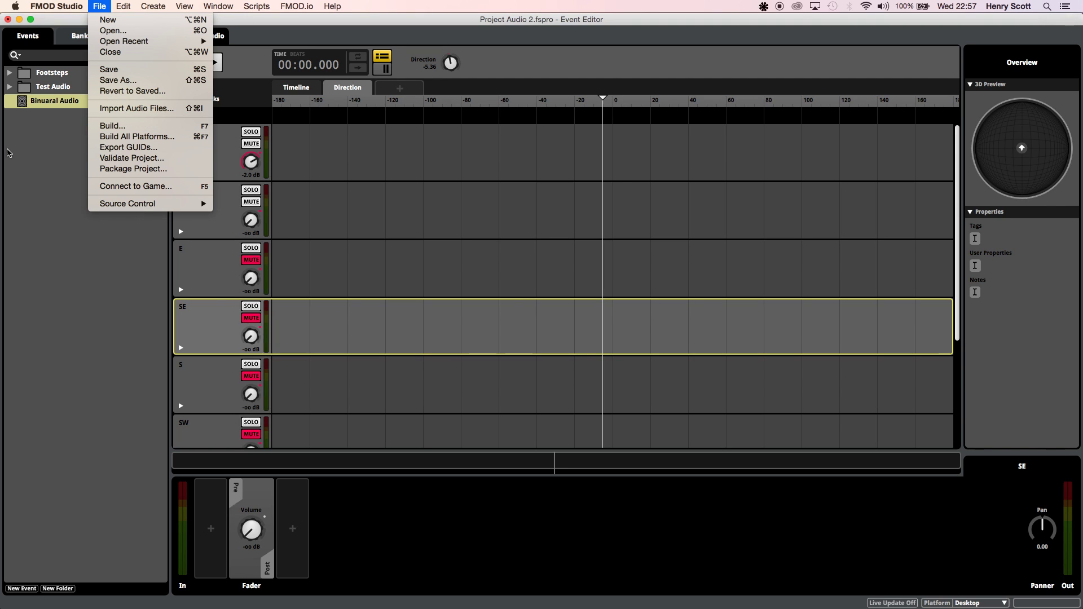
pyautogui.click(51, 133)
pyautogui.rightClick(54, 103)
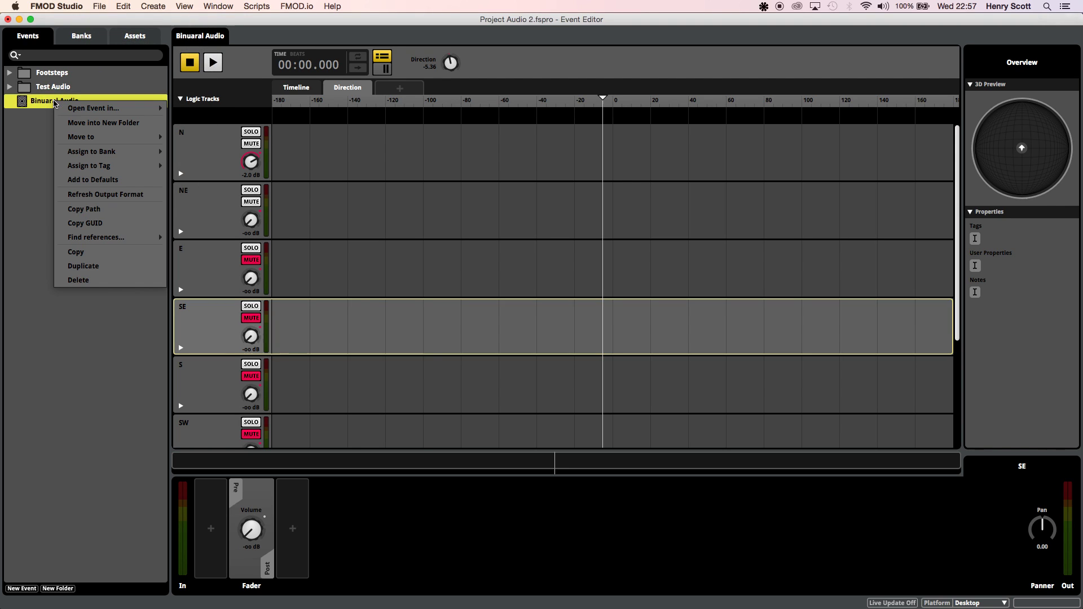
pyautogui.moveTo(53, 109)
pyautogui.moveTo(115, 153)
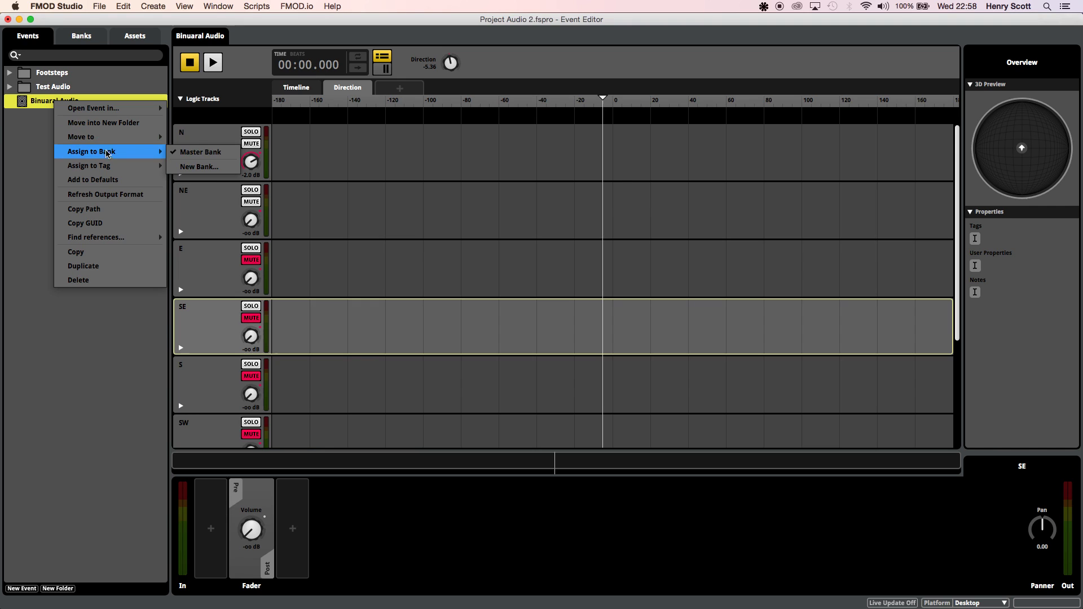
pyautogui.click(32, 289)
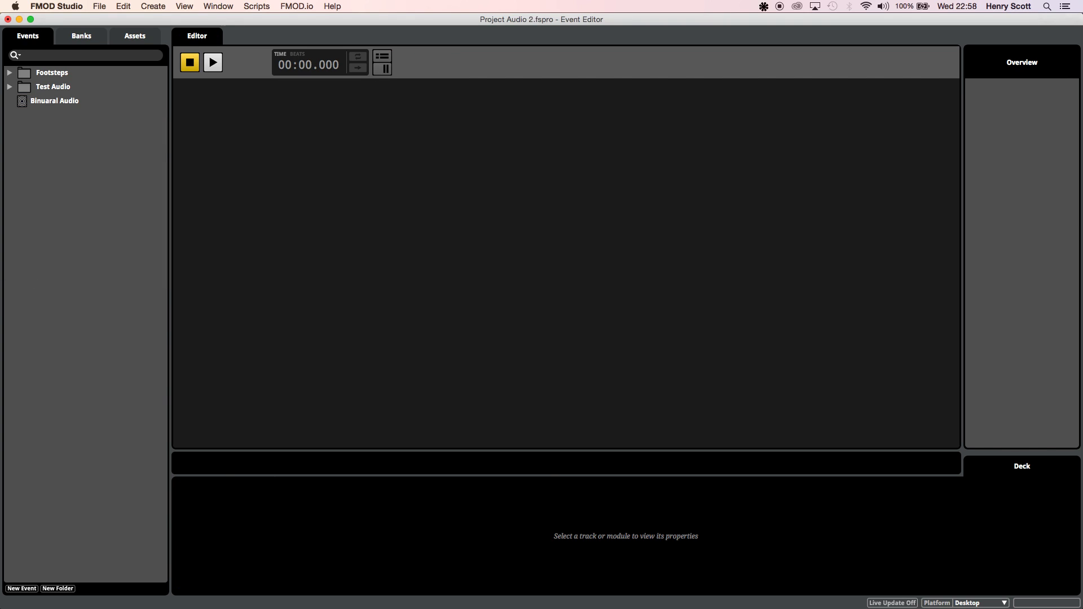
pyautogui.press('super+Tab')
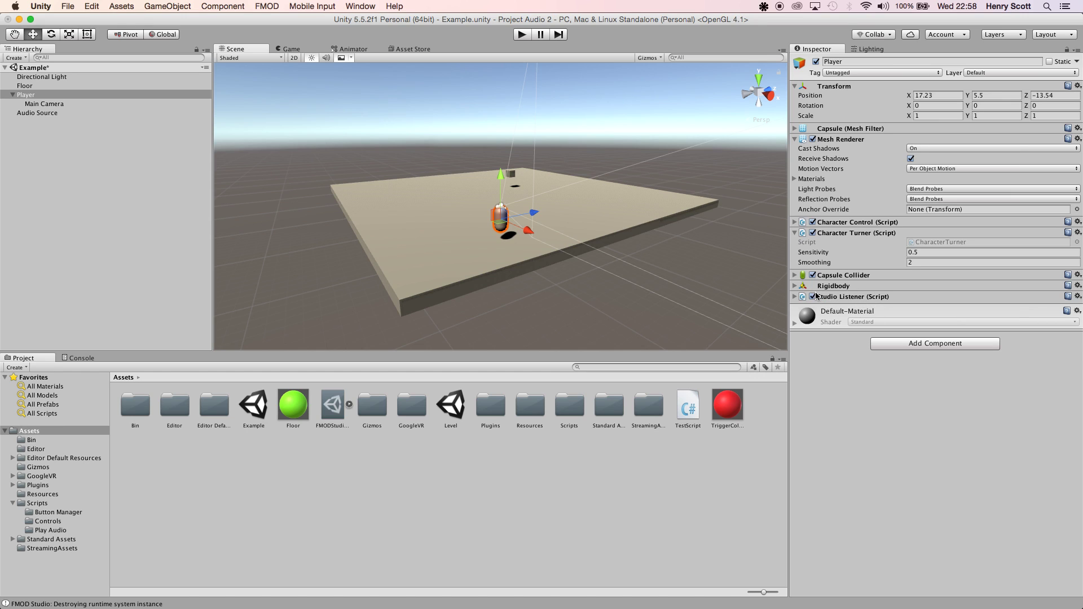
# - Select the Audio Source to confirm its Studio Event Emitter plays event:/Binuaral Audio
pyautogui.click(38, 113)
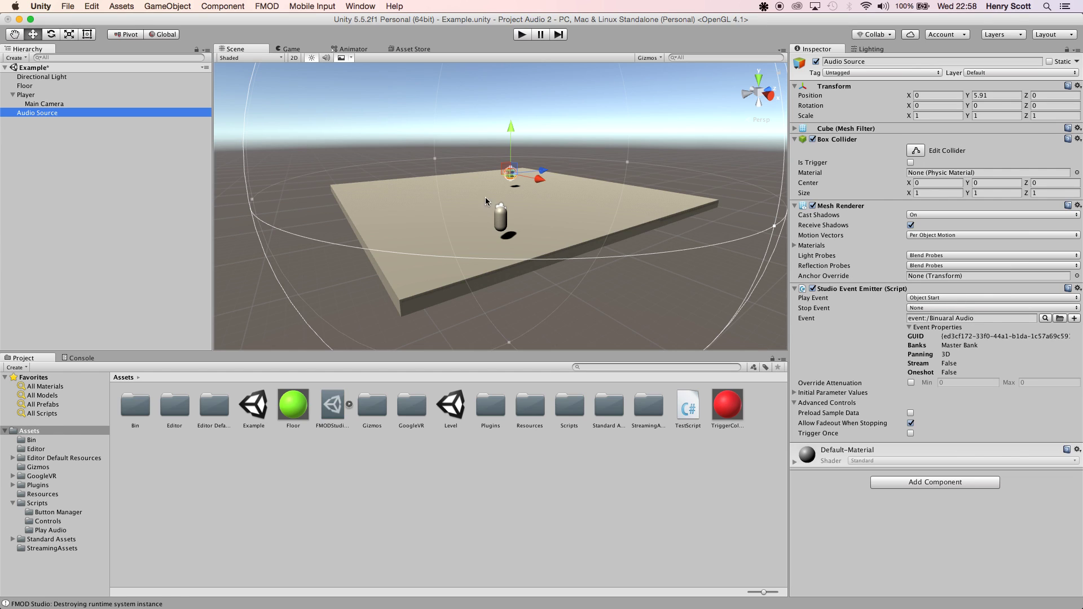
# - Run the Example scene in Play mode
pyautogui.click(522, 34)
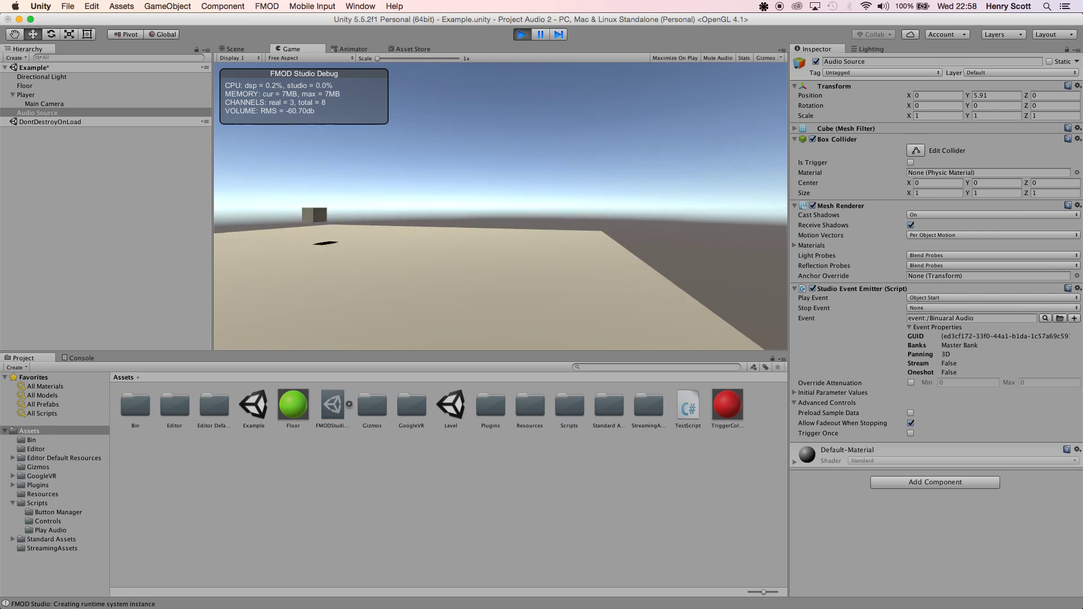
# - Walk the player forward and turn toward the cube while listening, then stop the game
pyautogui.press('w')
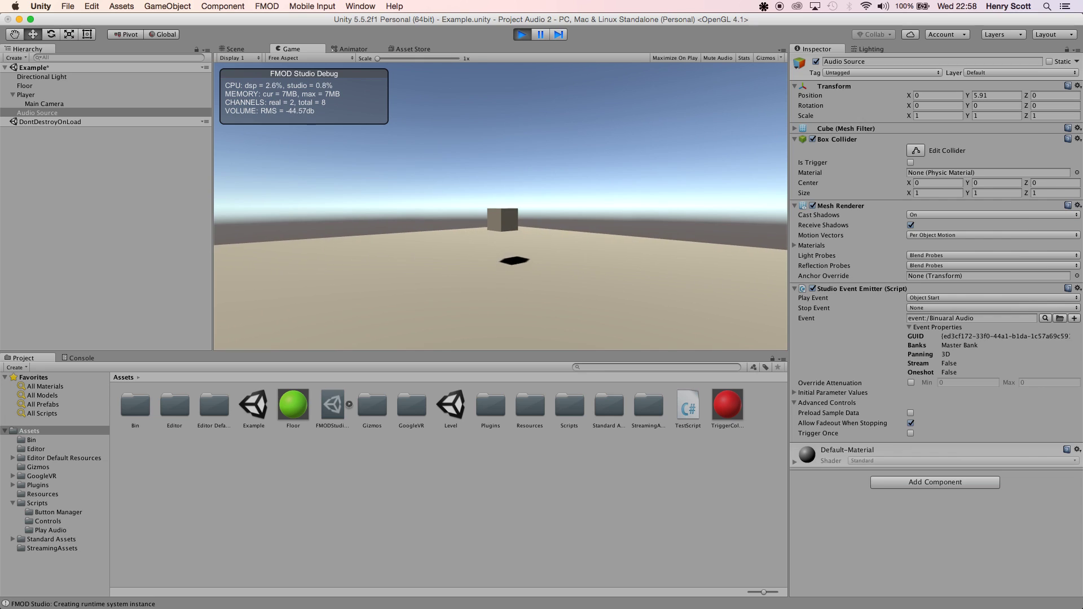
pyautogui.press('w')
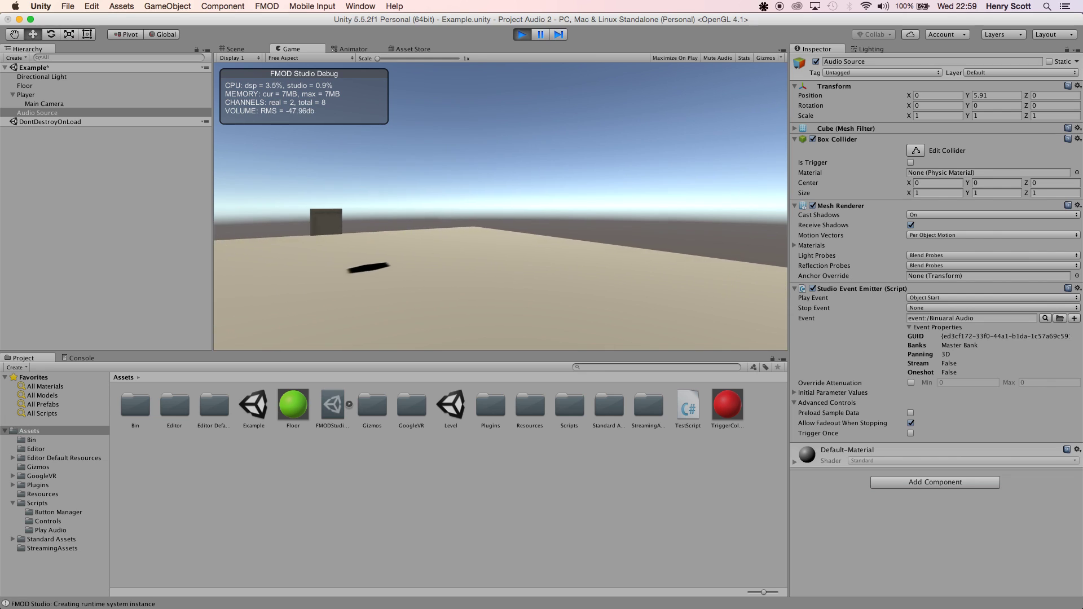
pyautogui.click(522, 35)
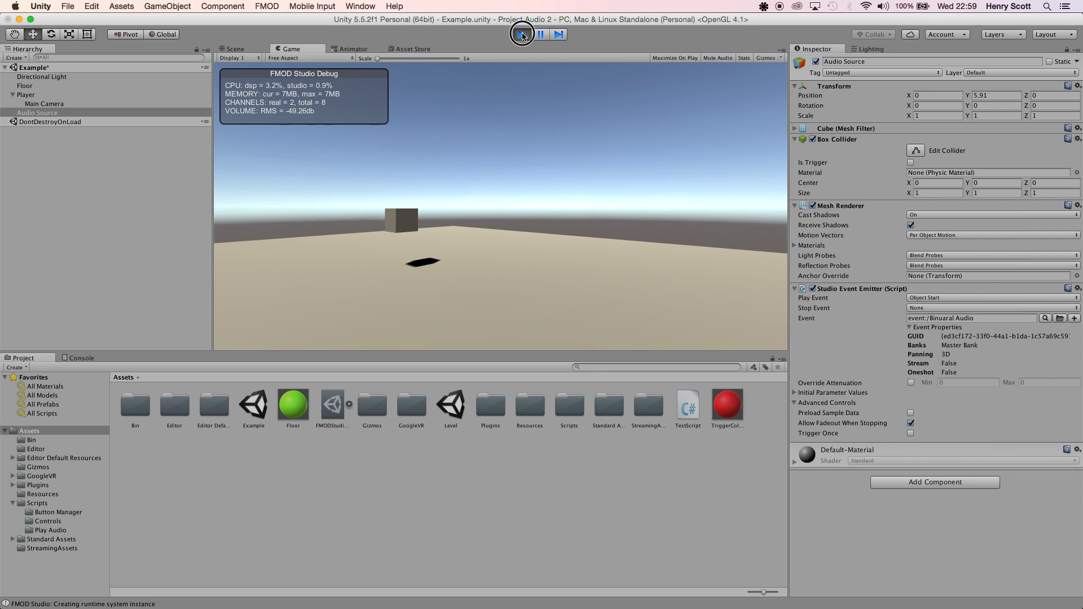